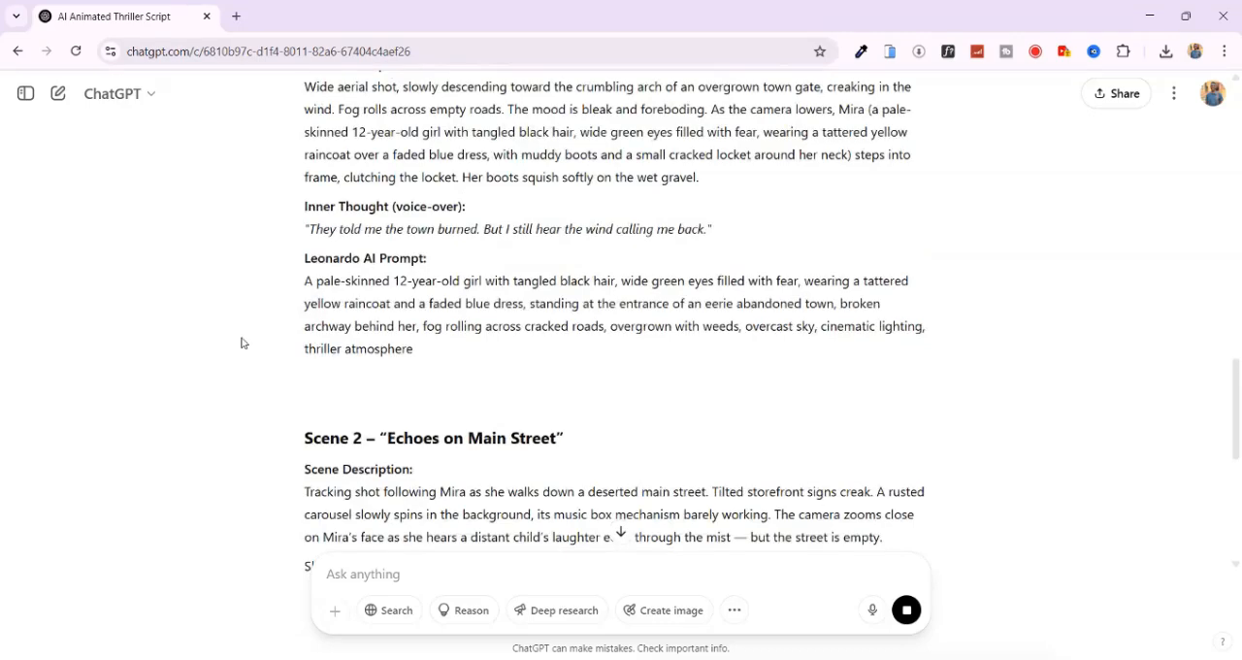
scroll(297, 306, "down", 8)
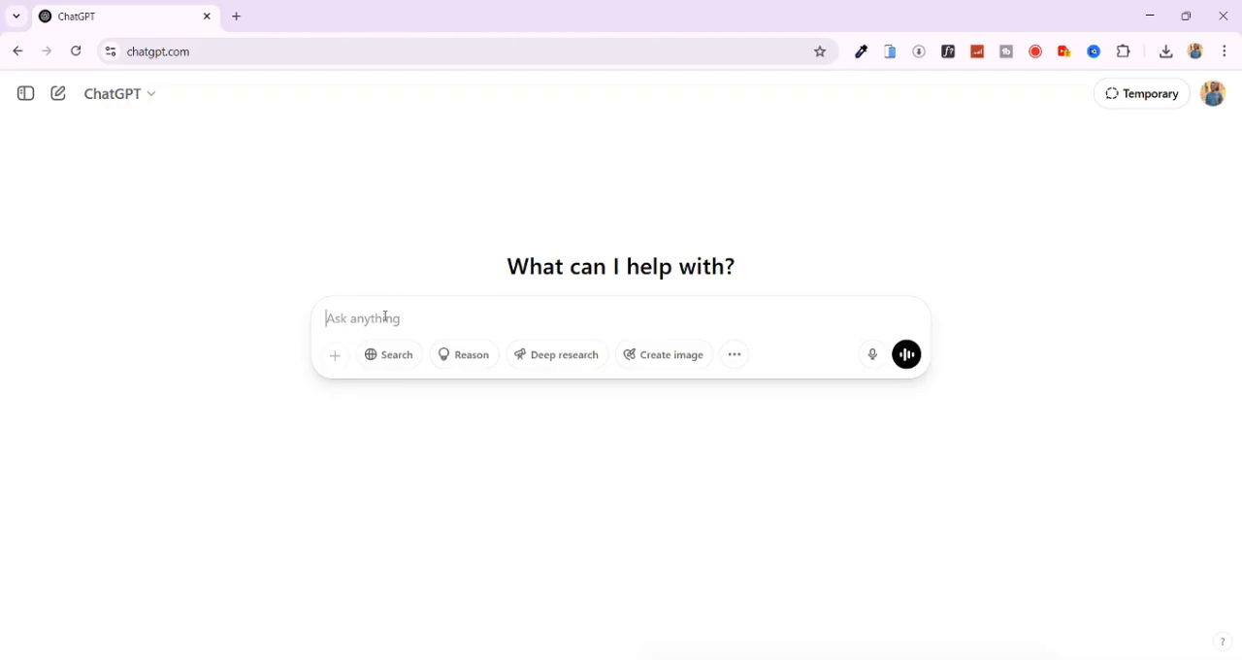
- Submit the prepared prompt requesting a 2–3 minute cinematic thriller script for an AI-generated animated short film
key("ctrl+v")
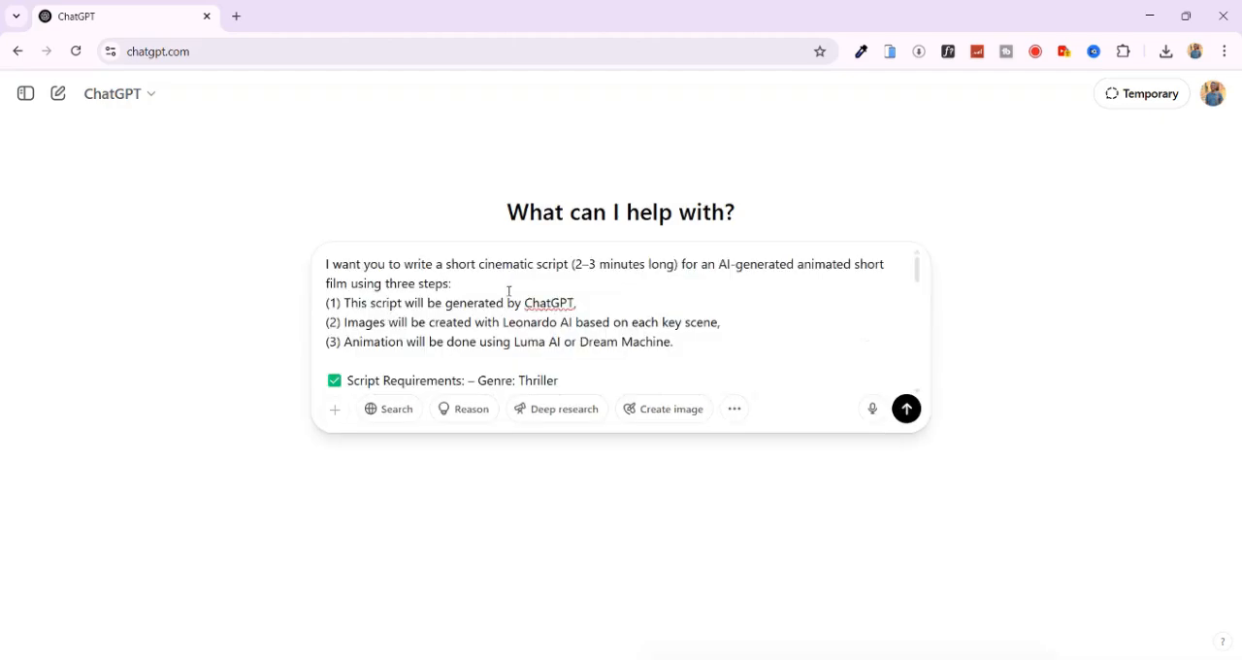
left_click(906, 408)
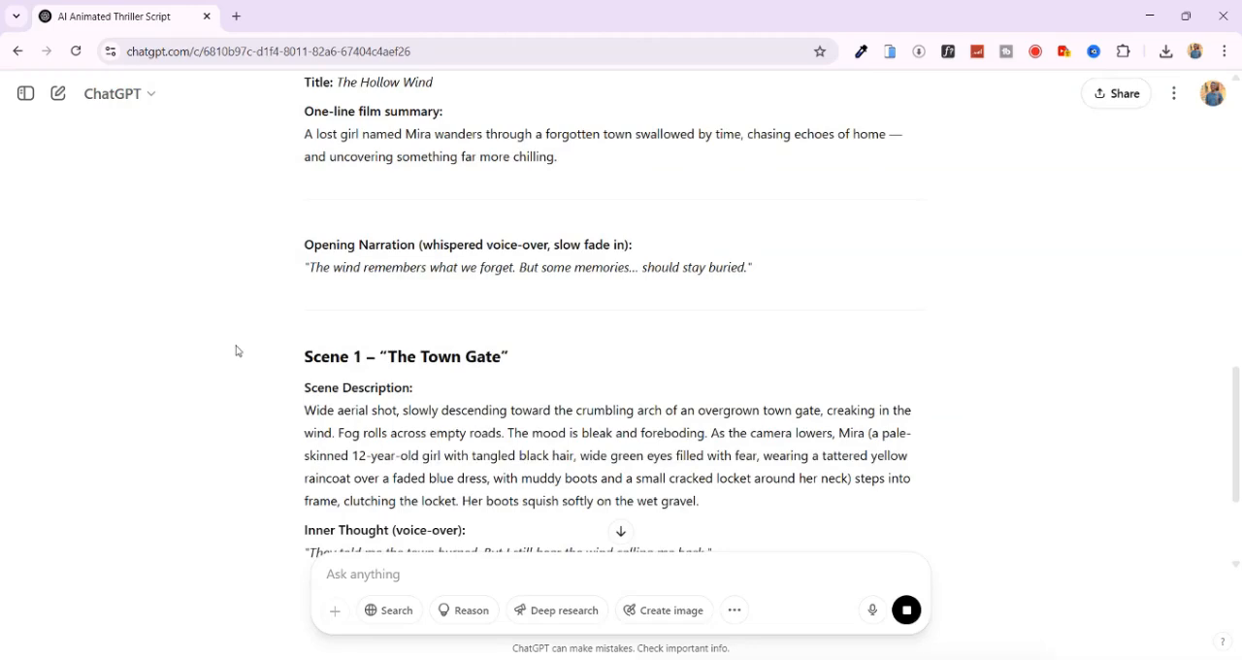
- Read through the generated script's title, narration, scene descriptions and Leonardo AI prompts, and dismiss the plan limit notice
scroll(236, 346, "down", 3)
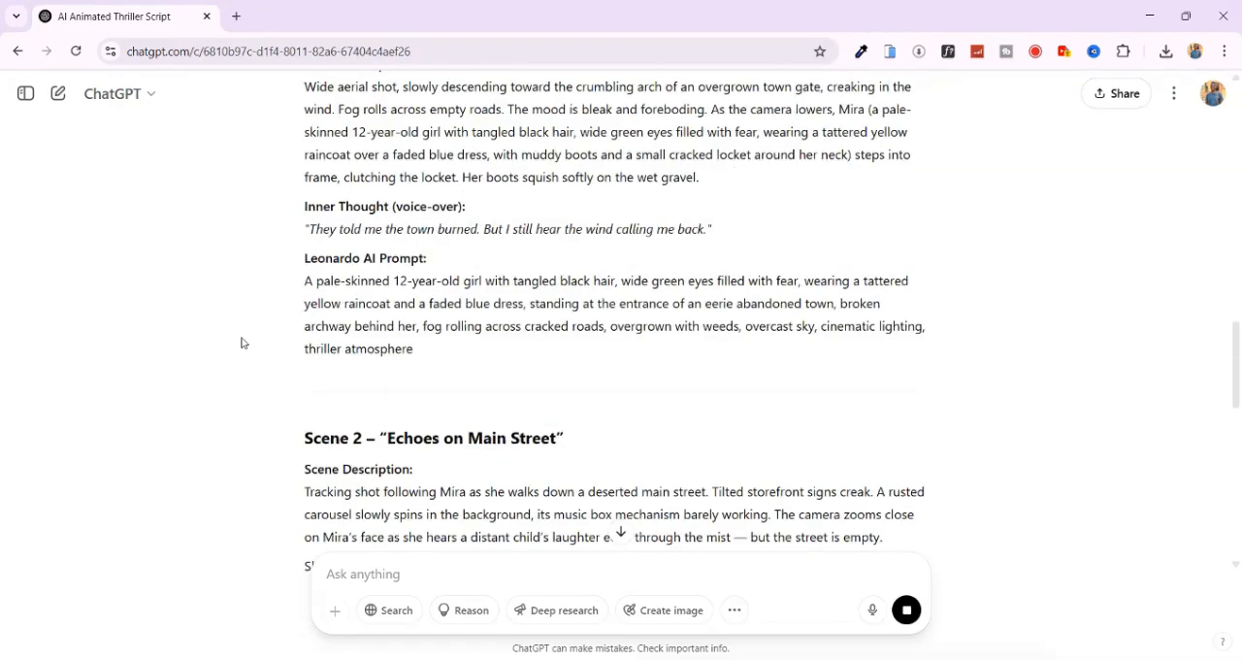
scroll(296, 308, "down", 12)
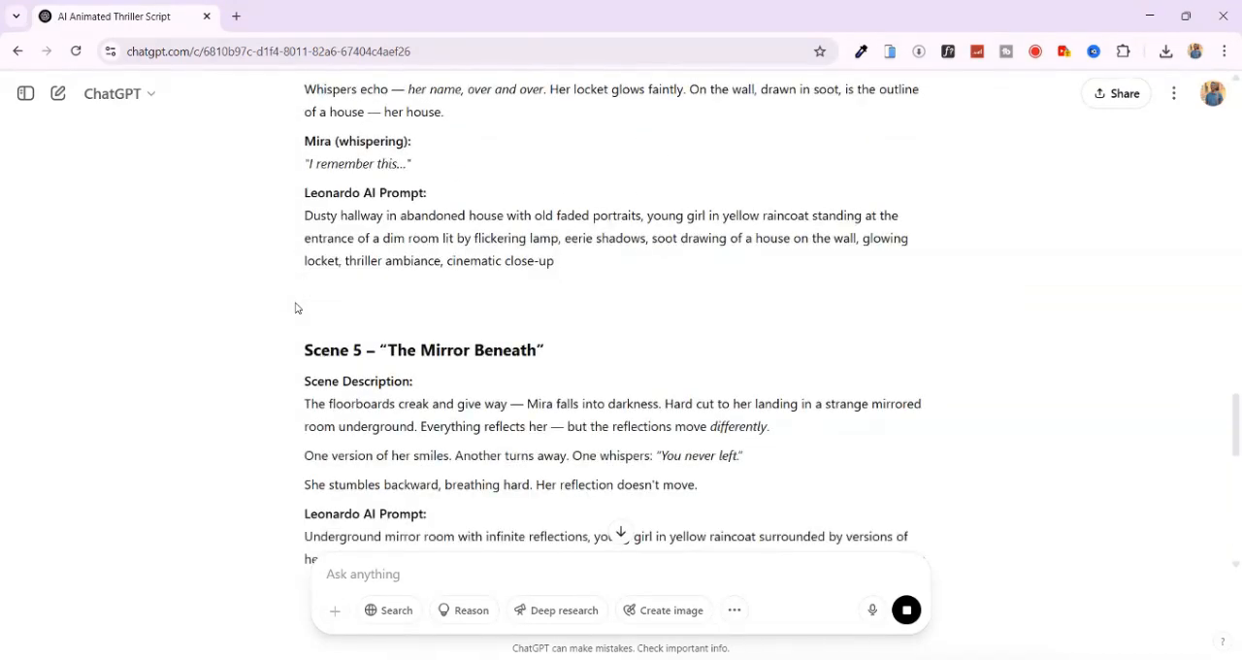
scroll(296, 307, "down", 3)
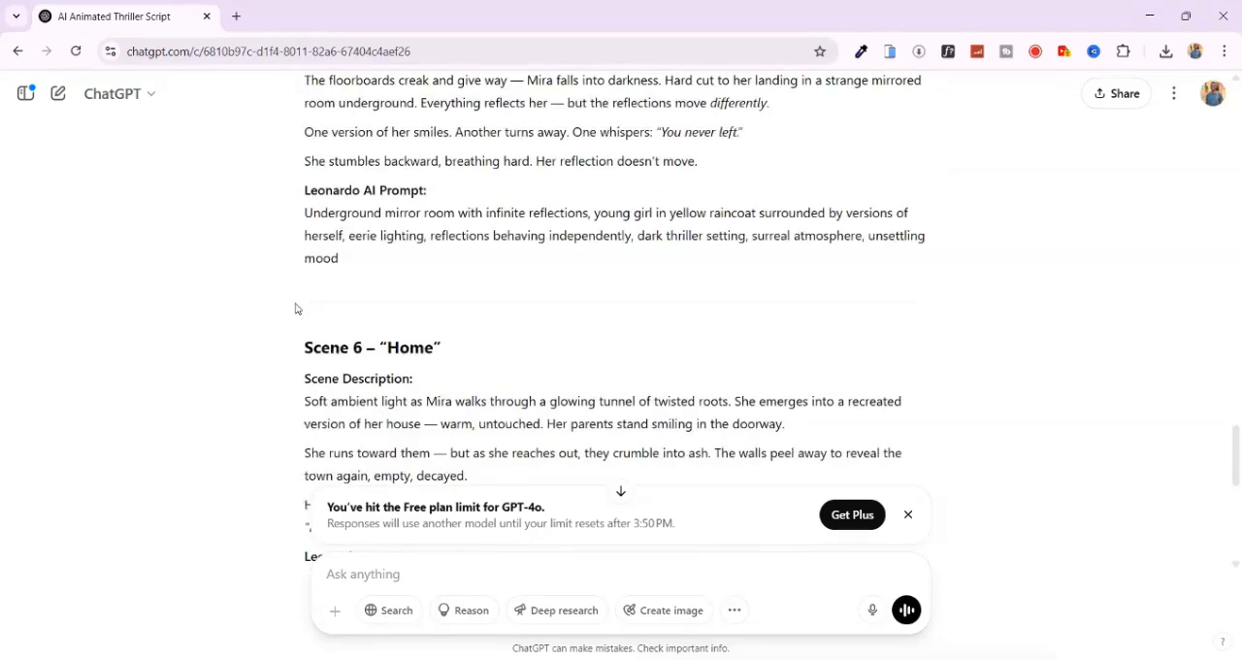
scroll(295, 309, "down", 5)
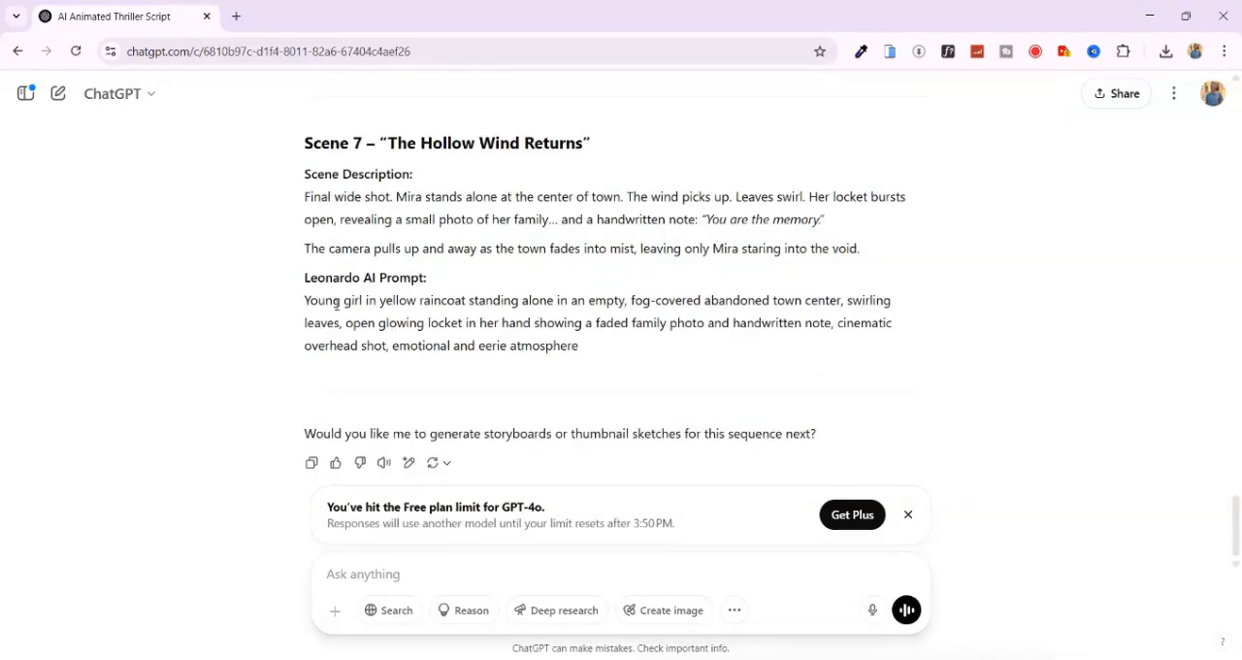
left_click(910, 516)
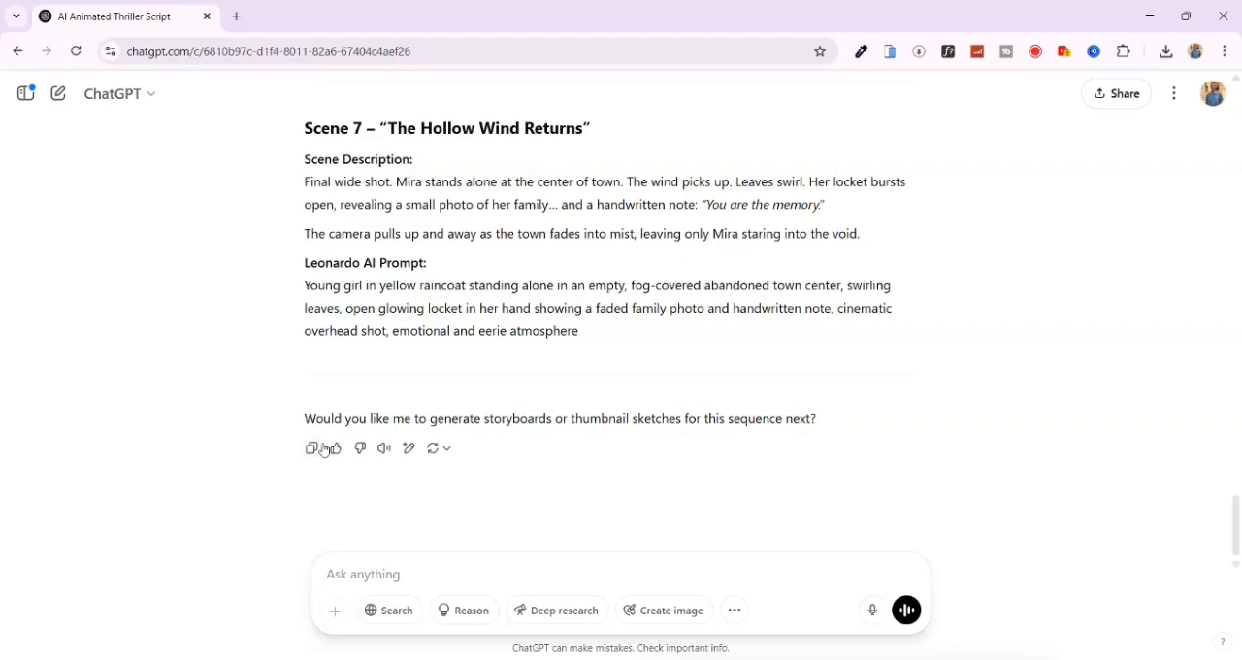
scroll(580, 449, "up", 20)
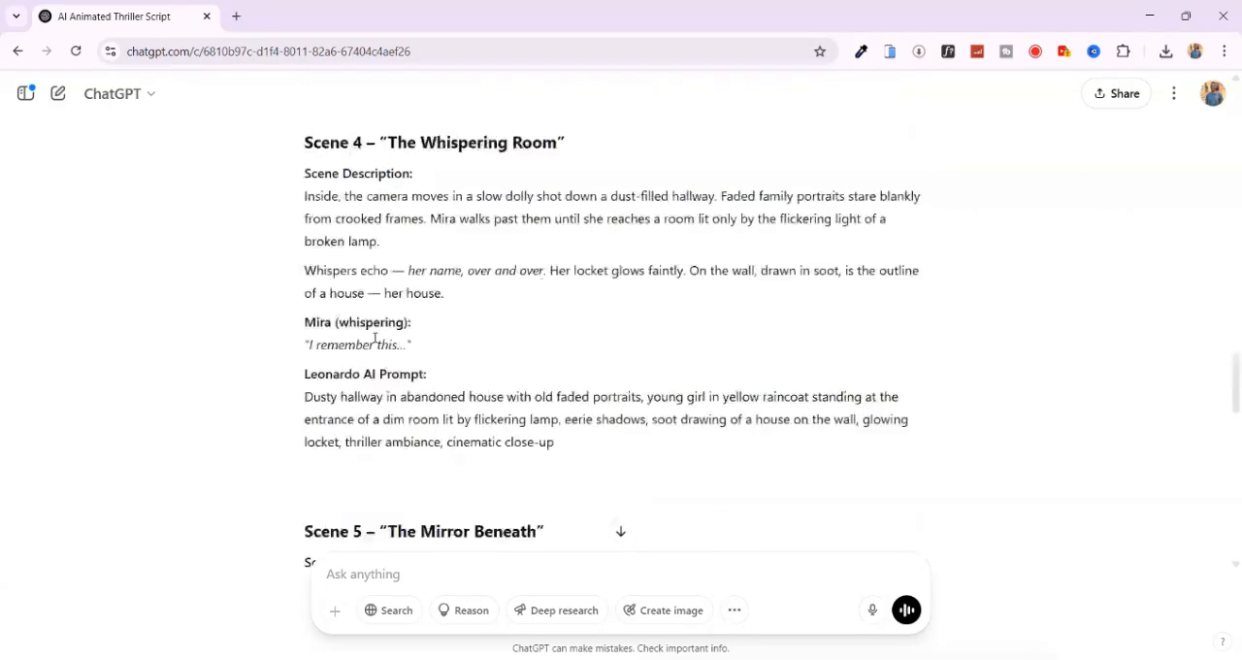
scroll(367, 352, "up", 10)
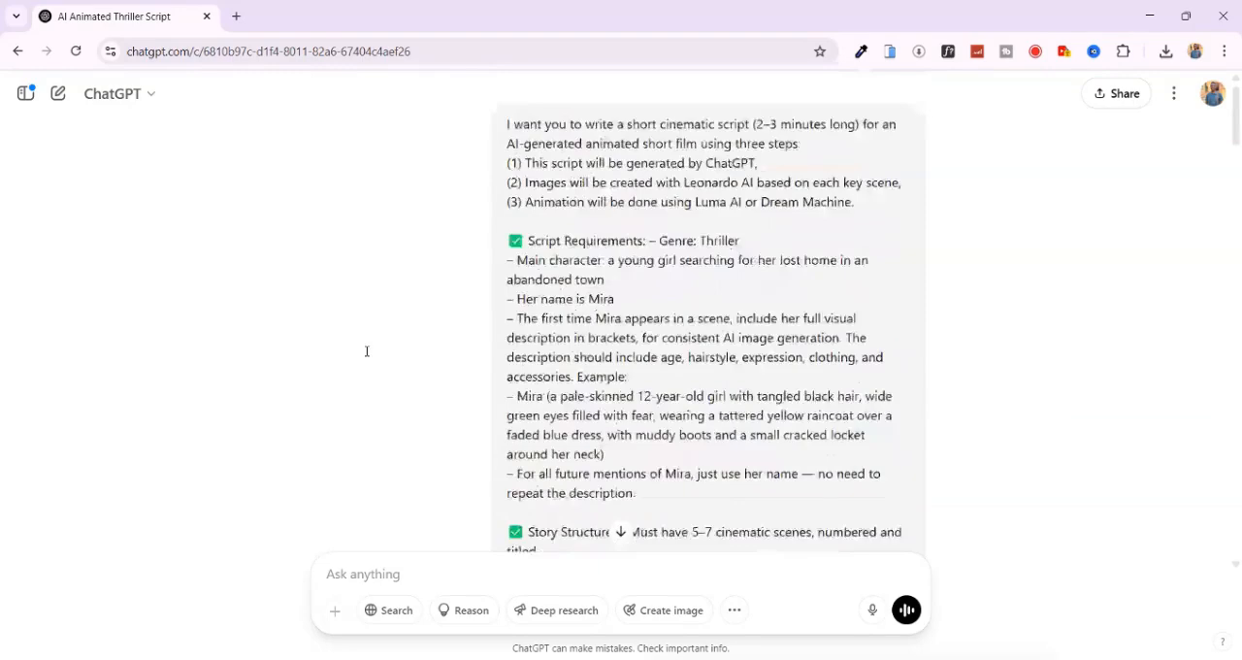
scroll(601, 310, "down", 10)
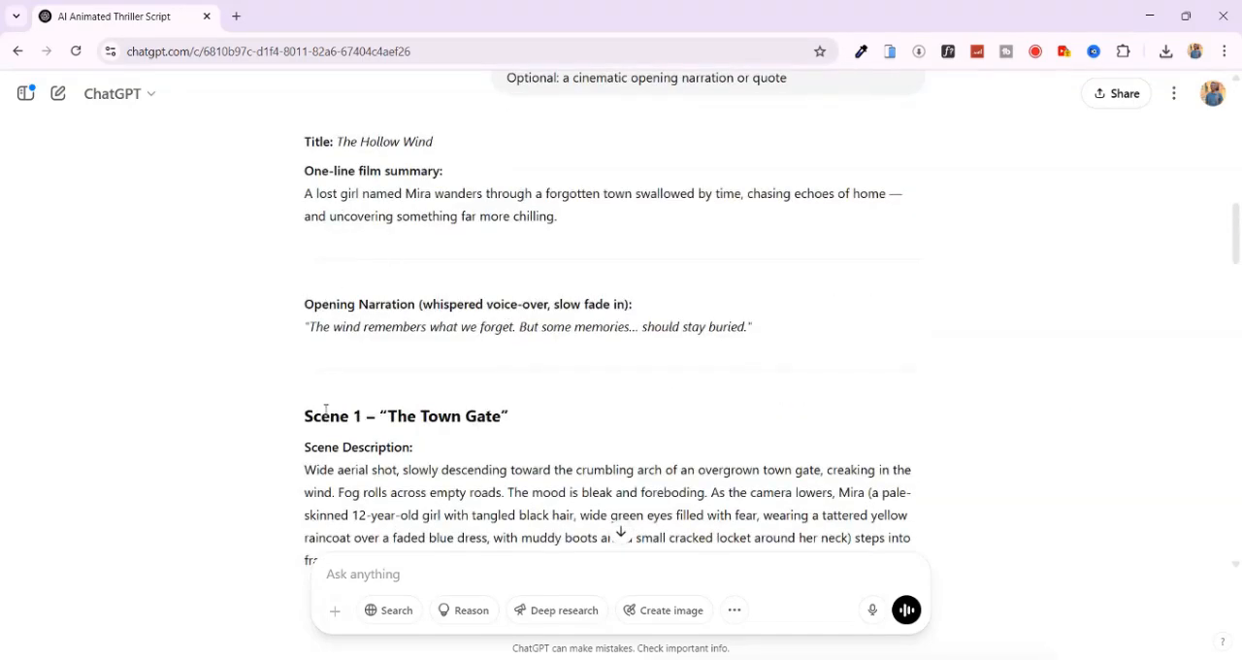
scroll(326, 409, "up", 2)
scroll(335, 223, "down", 6)
scroll(656, 291, "down", 8)
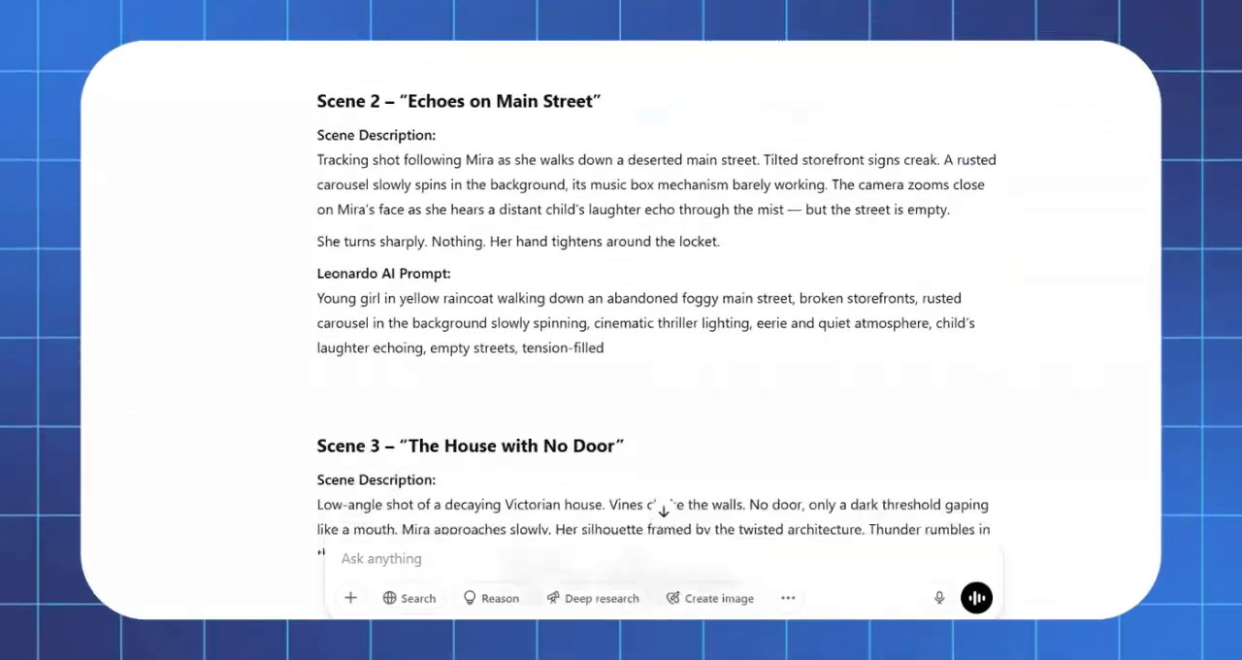
scroll(655, 291, "down", 10)
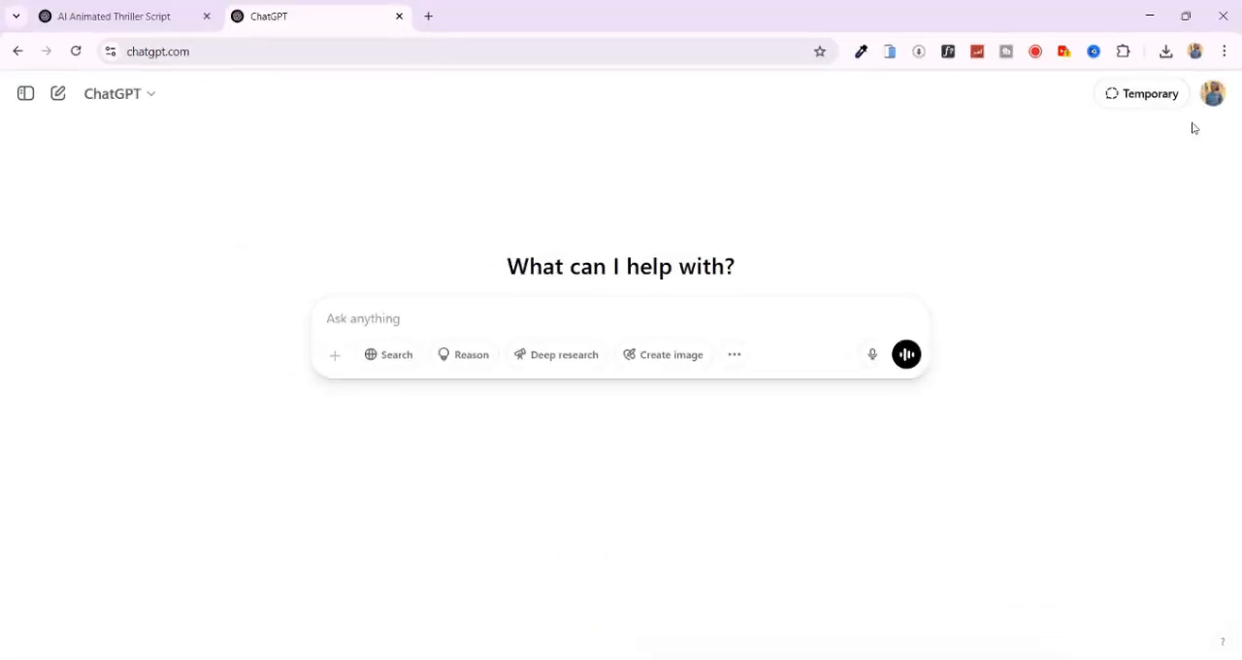
- Search the GPT directory for "character" and open the details of Consistent Character GPT
left_click(1209, 97)
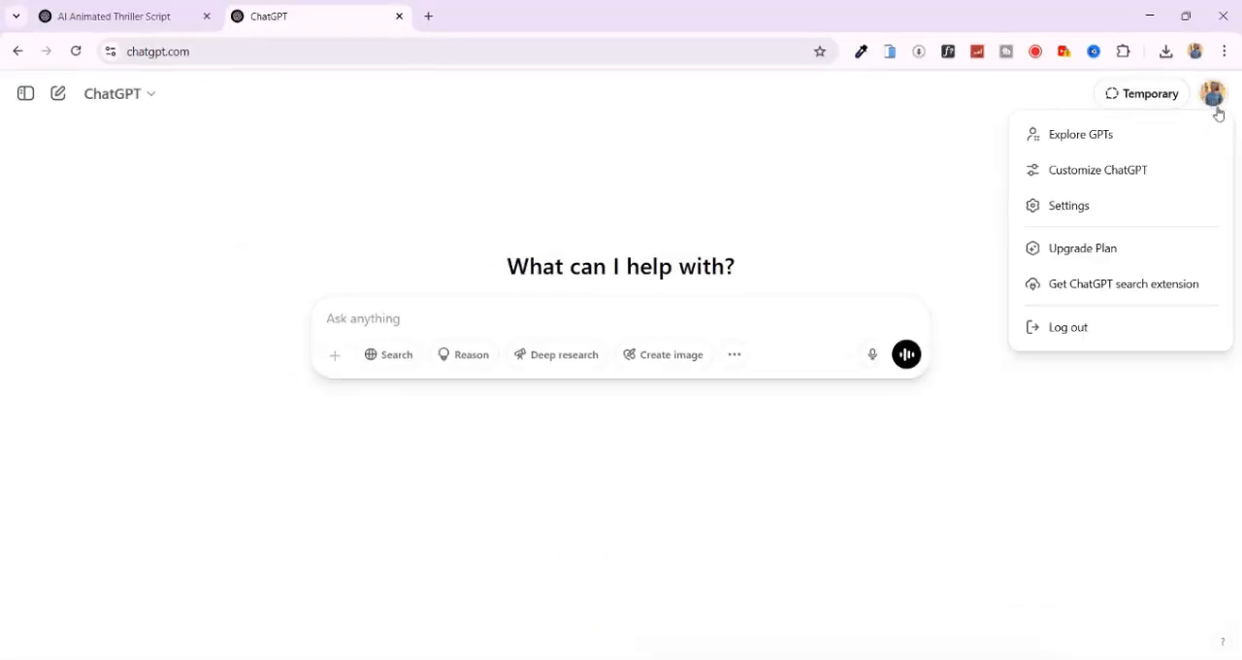
left_click(1062, 137)
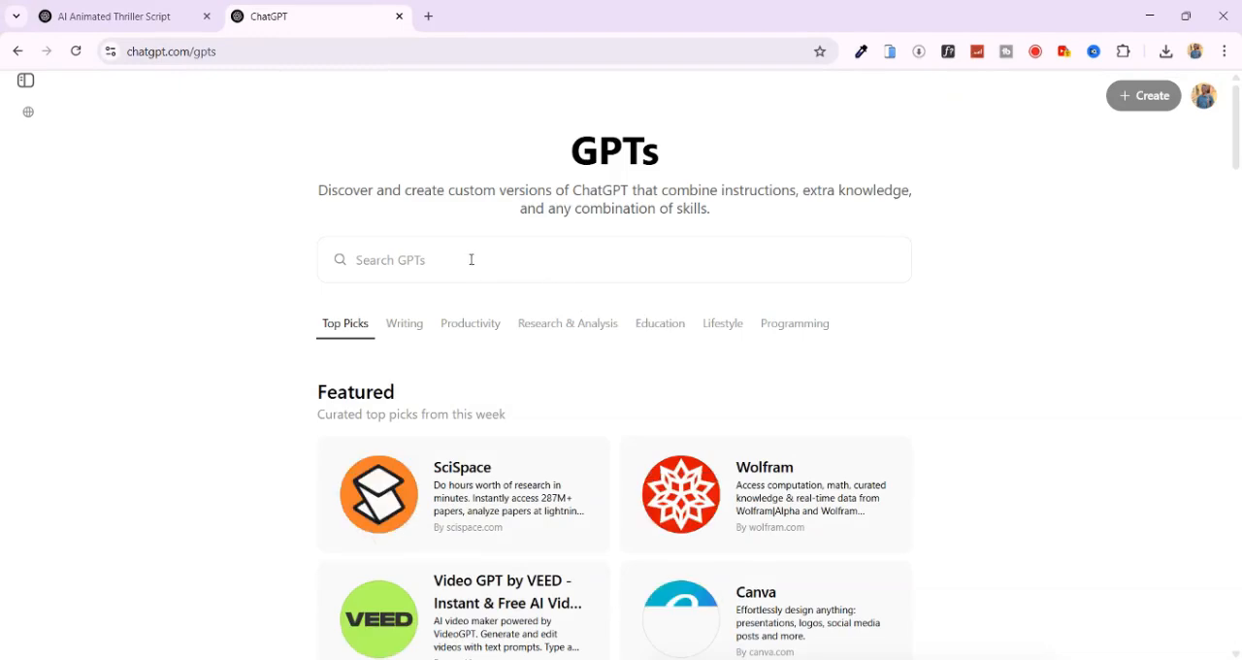
left_click(447, 253)
type("character")
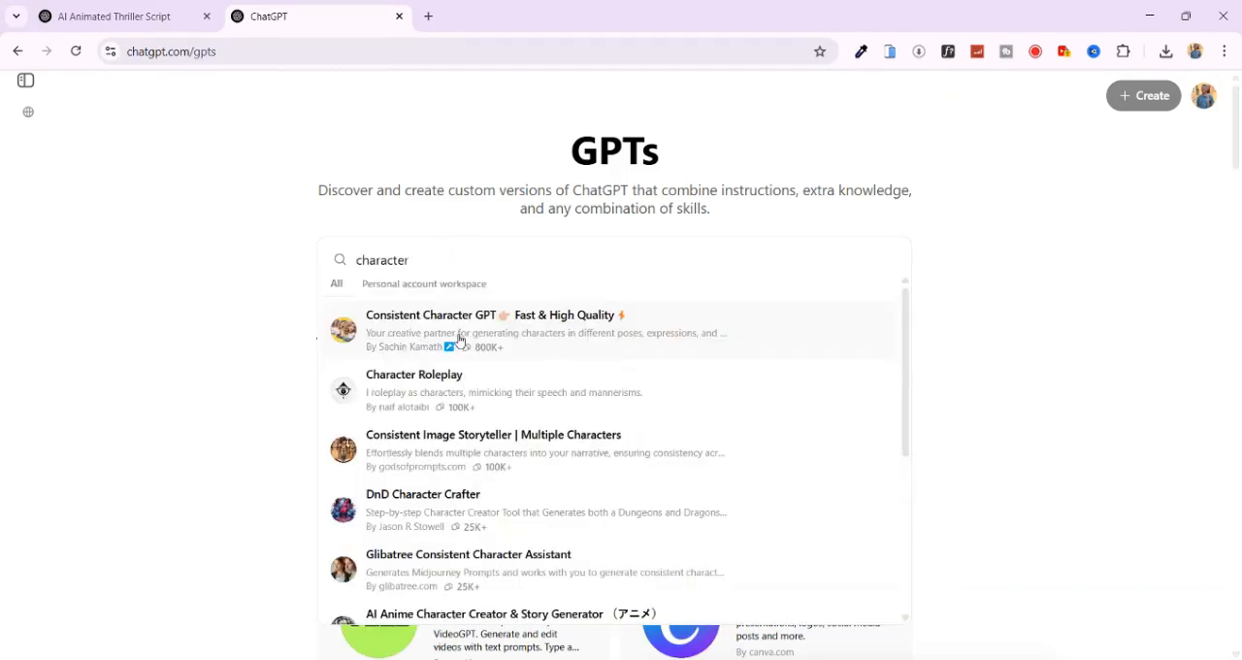
left_click(460, 340)
- Start a chat with Consistent Character GPT using its conversation starter for creating character designs
left_click_drag(664, 384, 742, 401)
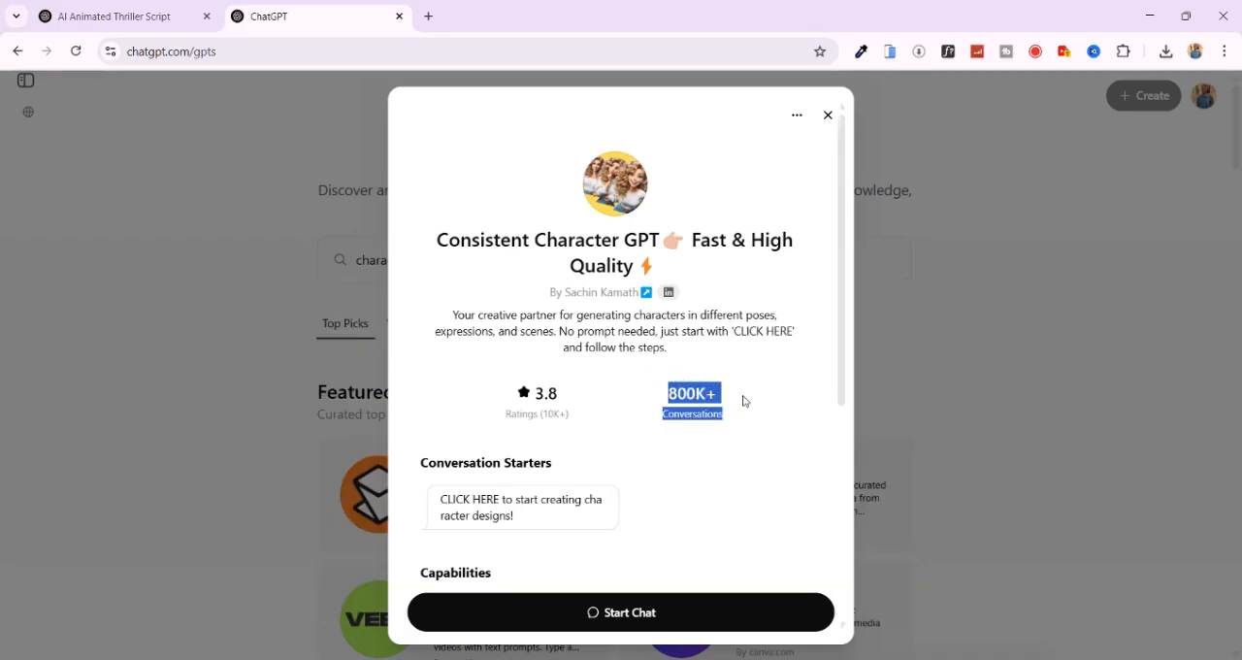
left_click(639, 614)
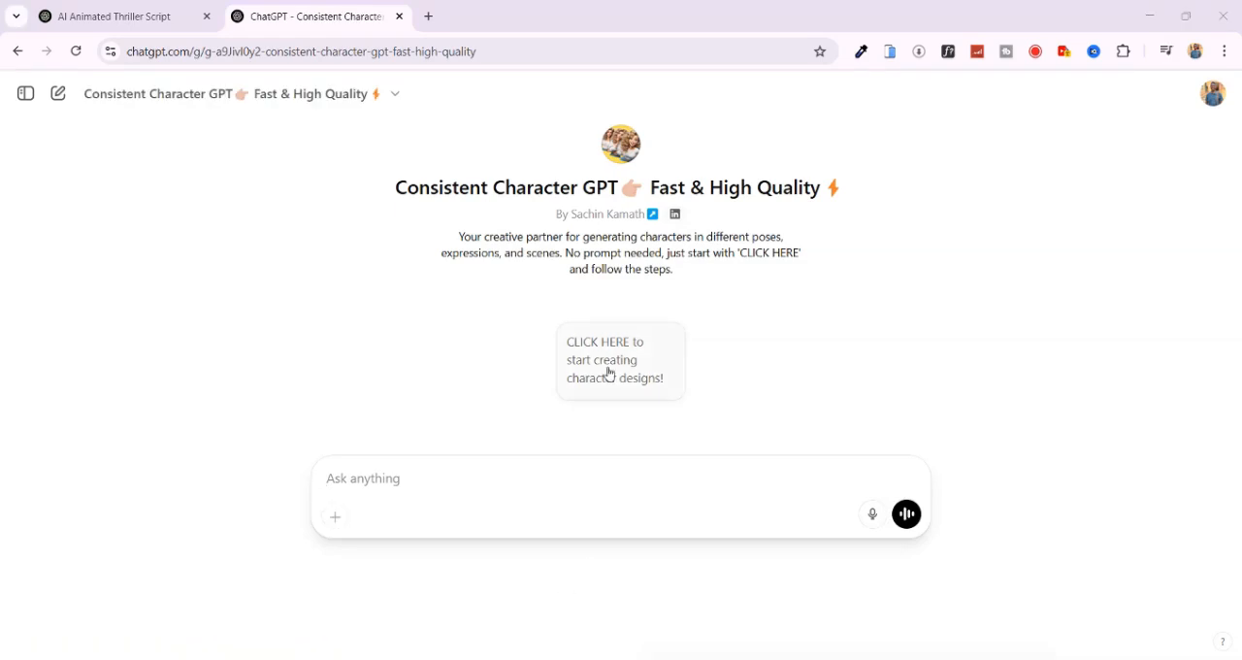
left_click(611, 369)
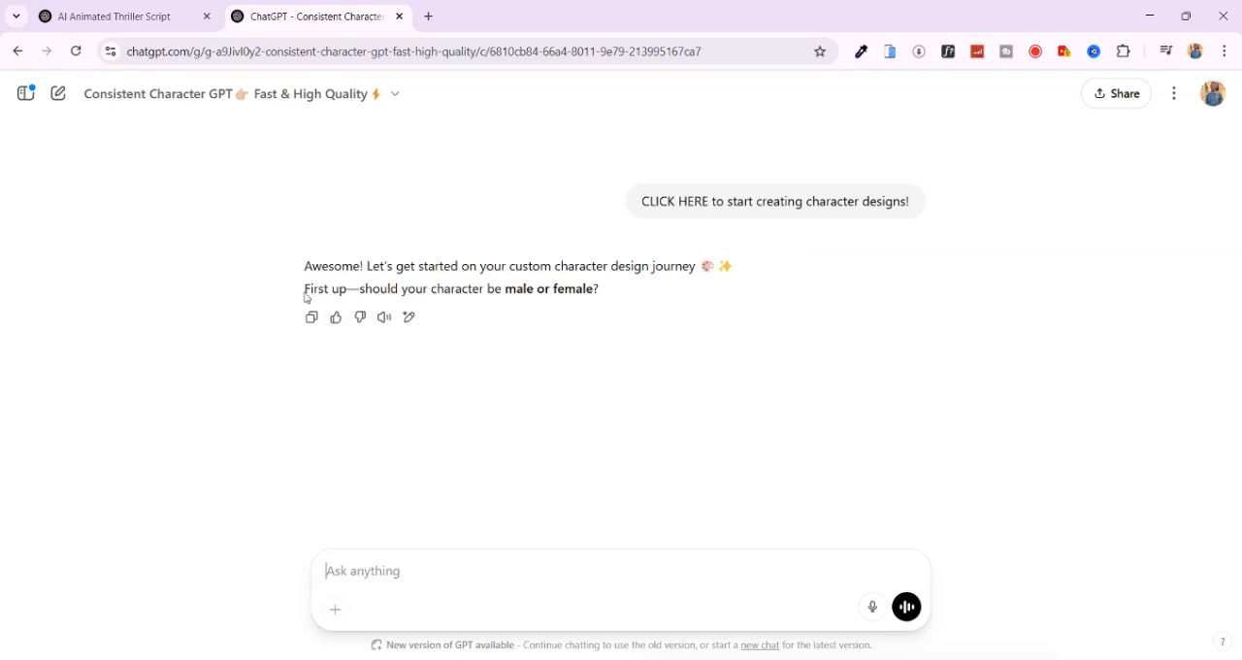
- Check the character's gender in the Scene 1 description of the script and answer the GPT's question with "female"
left_click_drag(311, 288, 621, 289)
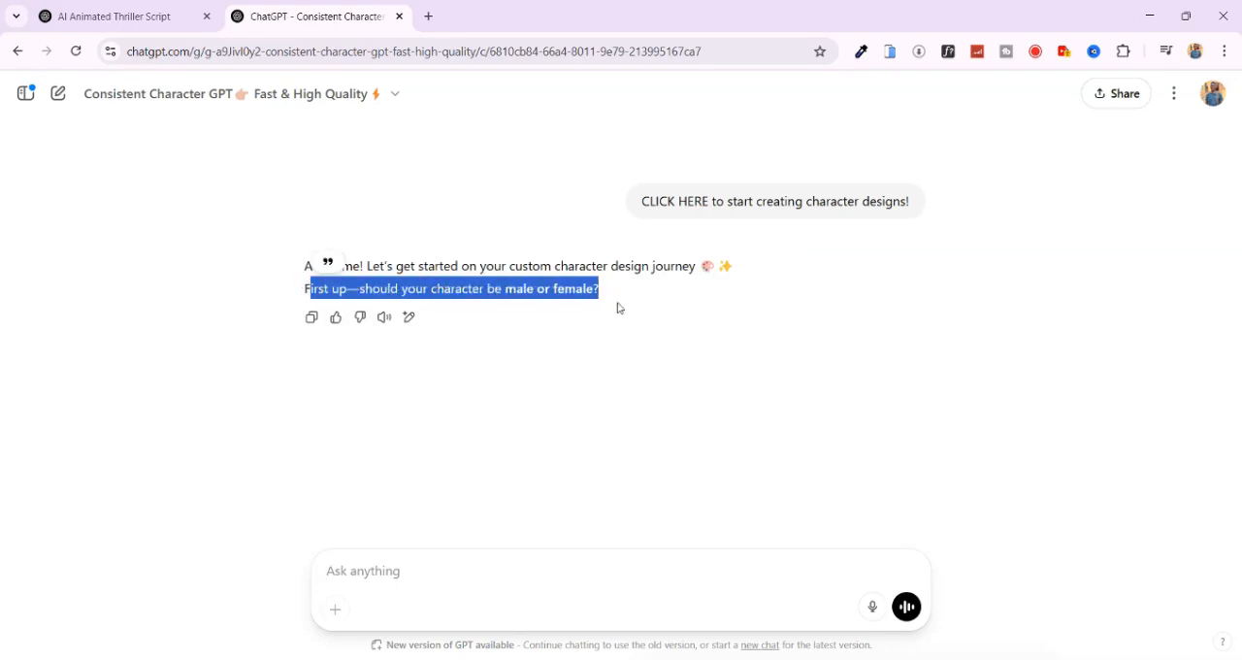
left_click(616, 301)
left_click(125, 16)
scroll(183, 213, "down", 1)
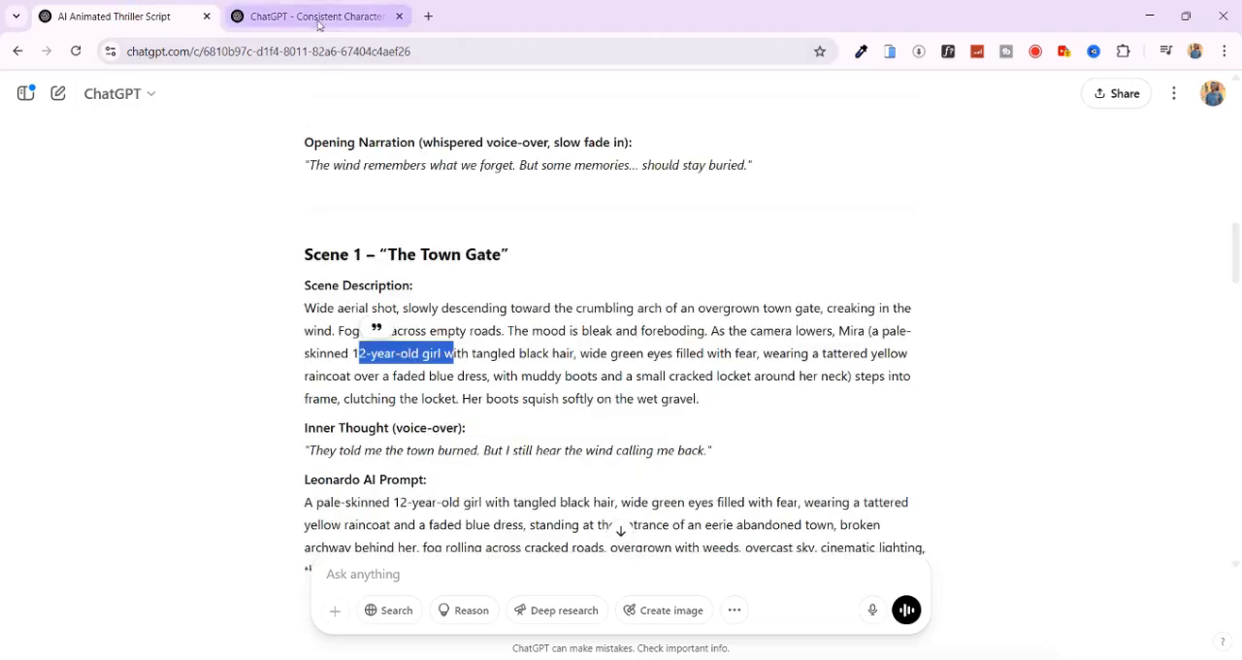
left_click(318, 16)
left_click(383, 581)
type("female")
key("Return")
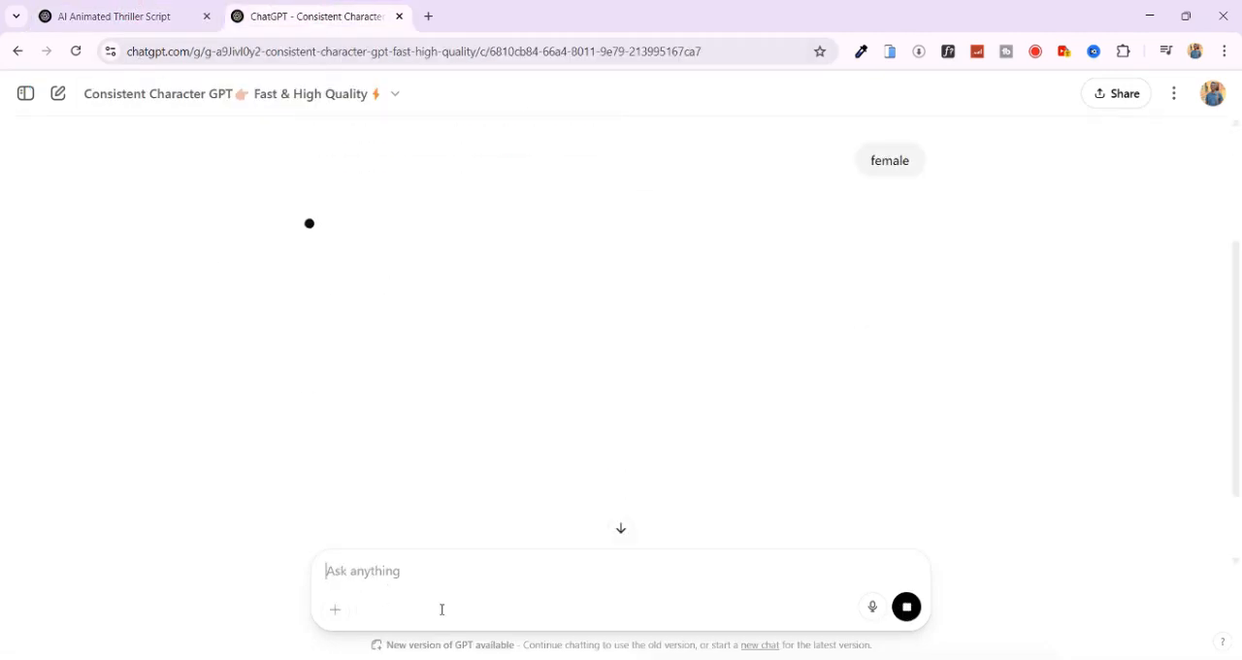
- Check the script for the character's name and give the GPT the name "mira"
left_click(126, 16)
left_click(314, 19)
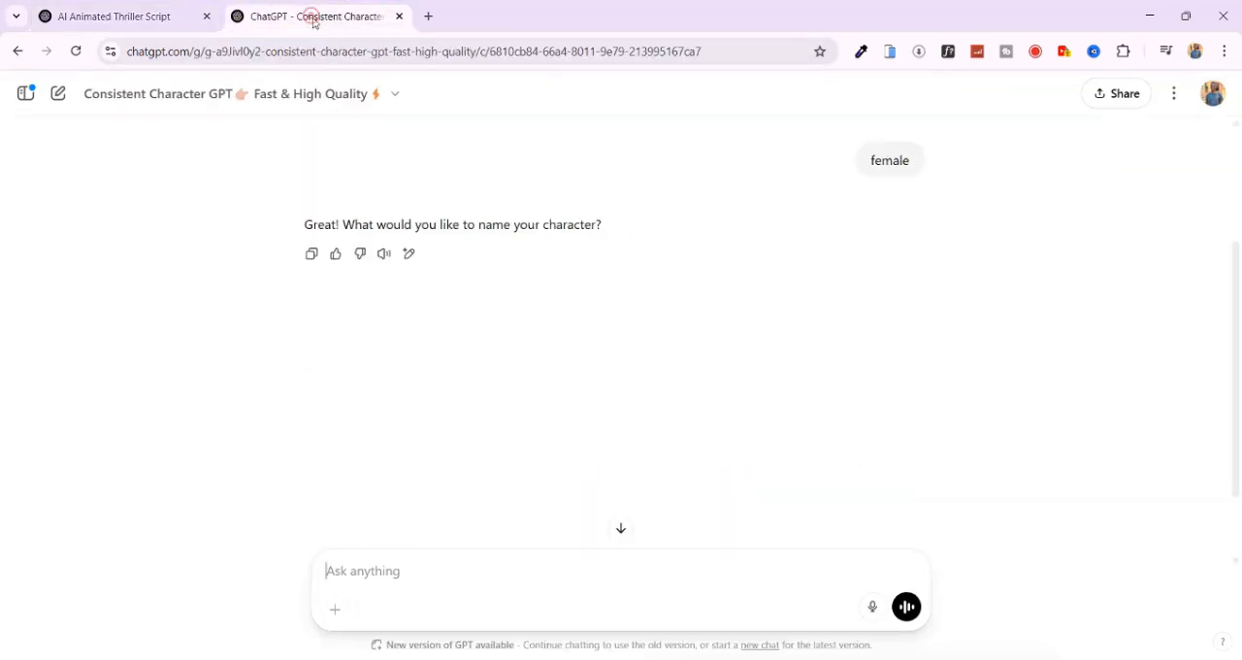
type("mira")
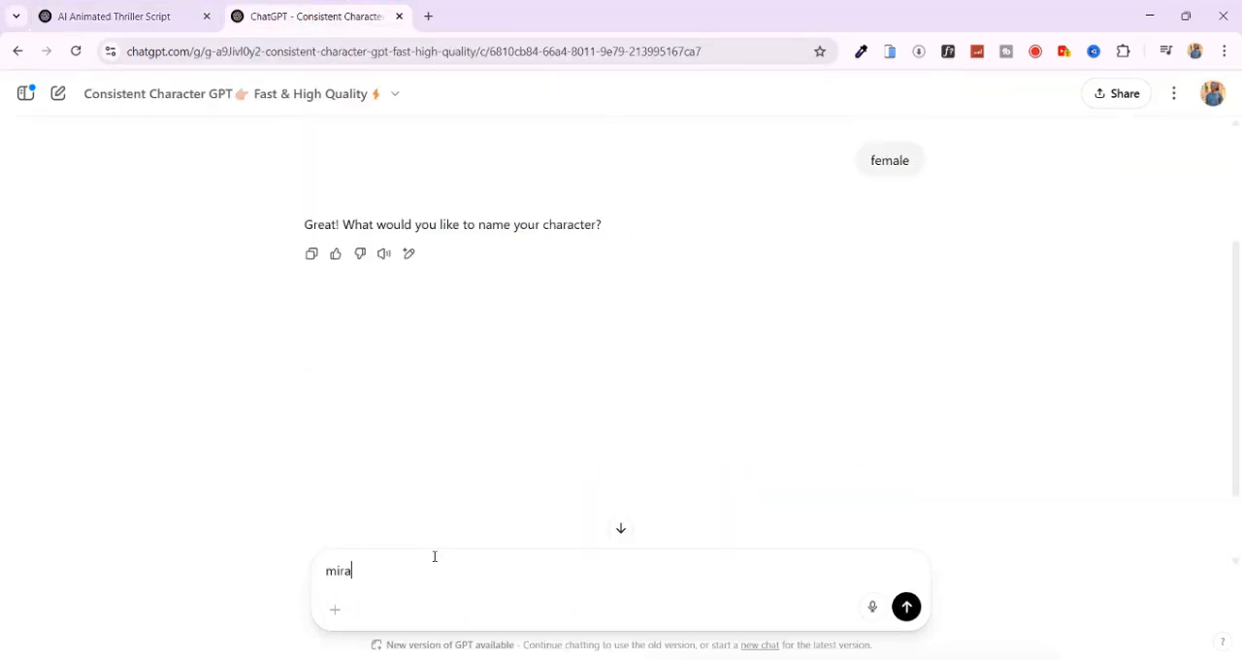
key("Return")
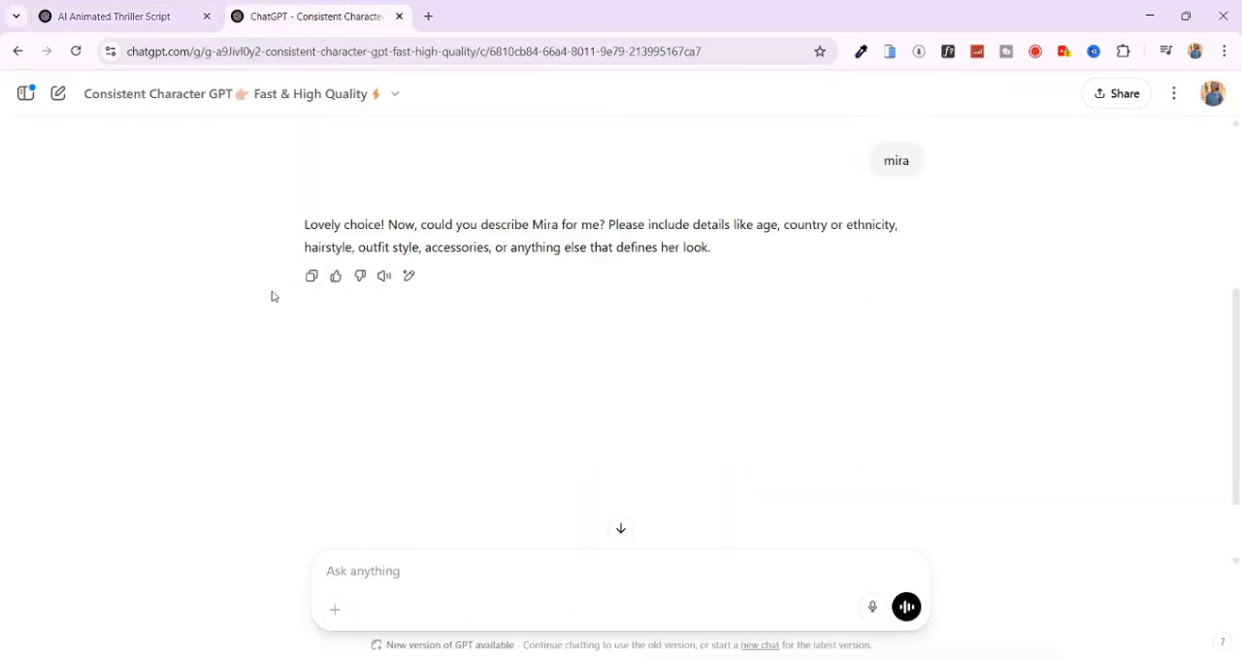
- Submit Mira's description from the script, from the pale-skinned 12-year-old girl to the cracked locket around her neck, adding "realistic style"
left_click(125, 15)
left_click(315, 16)
type("a pale-skinned 12-year-old girl with tangled black hair, wide green eyes filled with fear, wearing a tattered yellow raincoat over a faded blue dress, with muddy boots and a small cracked locket around her neck, realistic style")
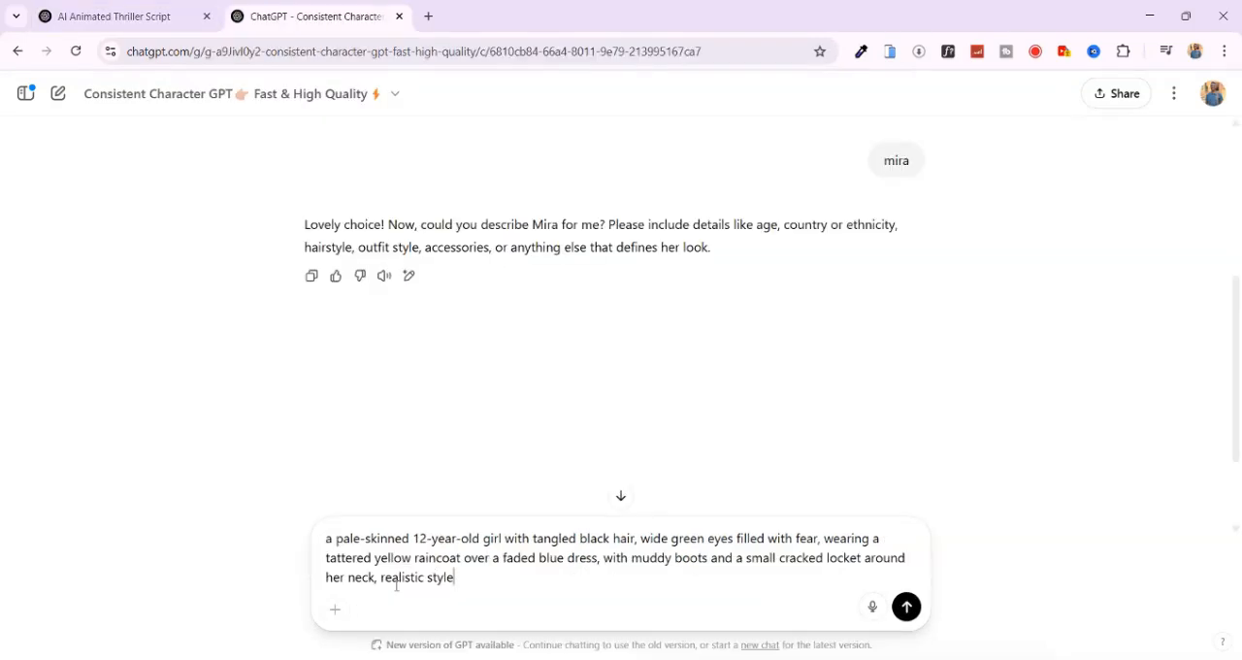
left_click(910, 609)
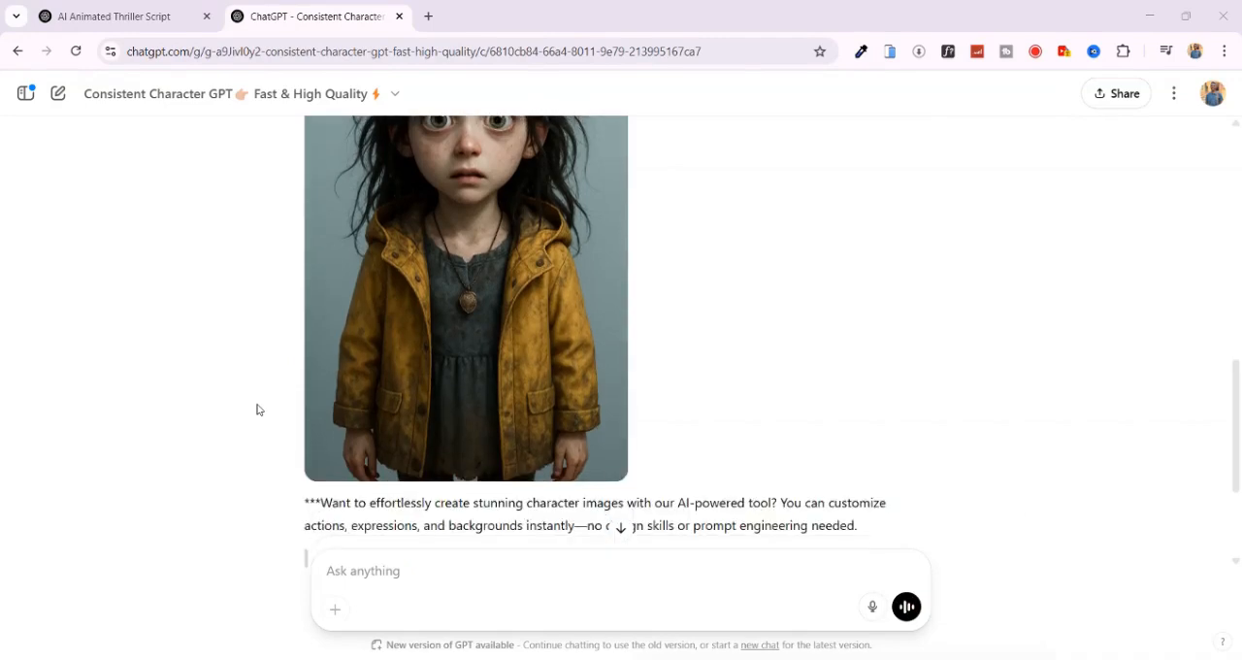
- Inspect the generated portrait of Mira and reply "I need her in realistic, natural style"
scroll(257, 409, "up", 2)
scroll(257, 410, "down", 1)
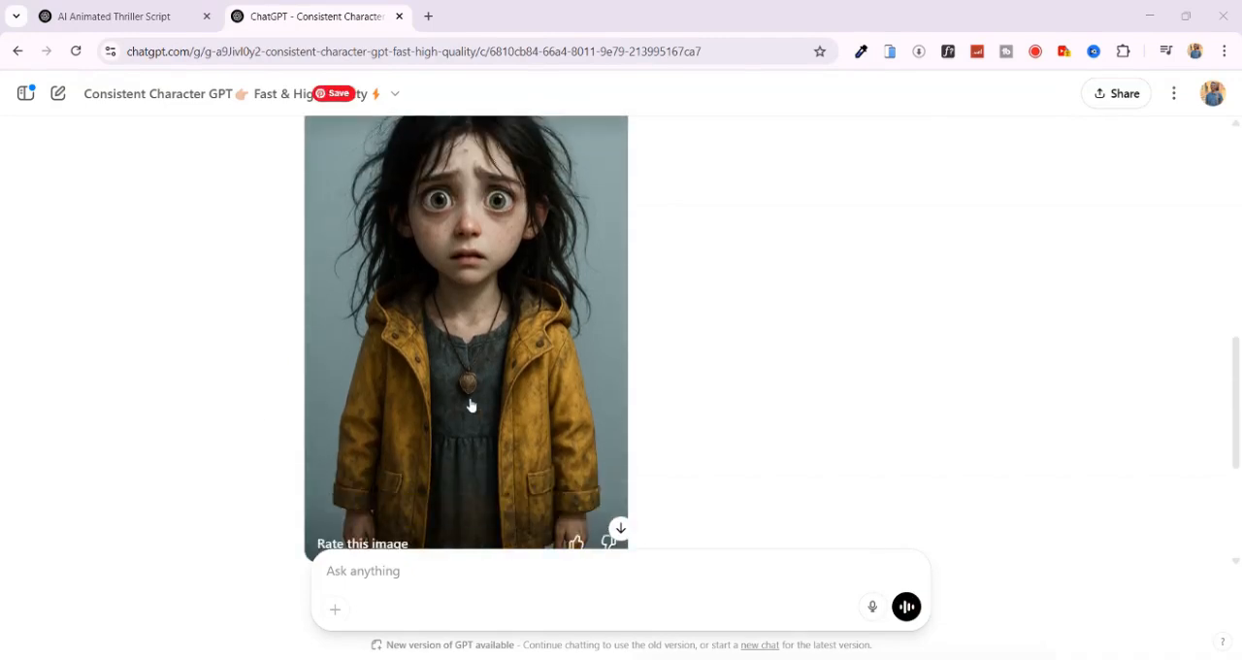
scroll(472, 406, "up", 2)
scroll(447, 406, "down", 3)
scroll(451, 400, "down", 3)
left_click(379, 585)
type("I need her in reali")
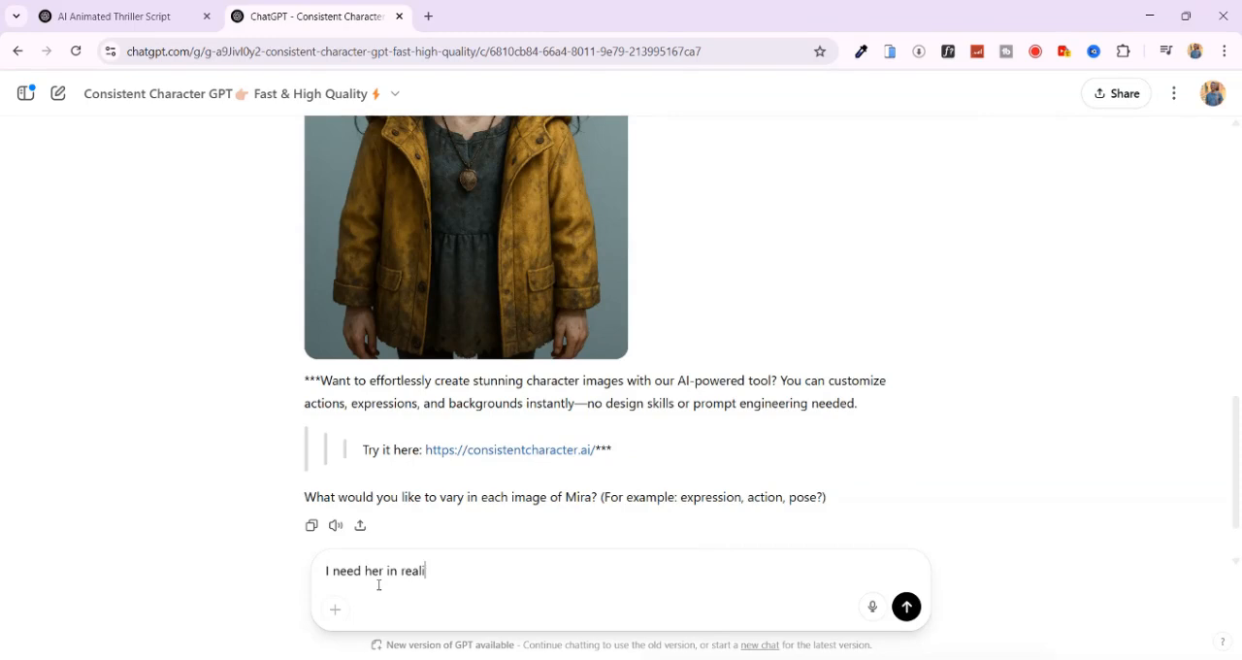
type("stic, natural style")
key("Return")
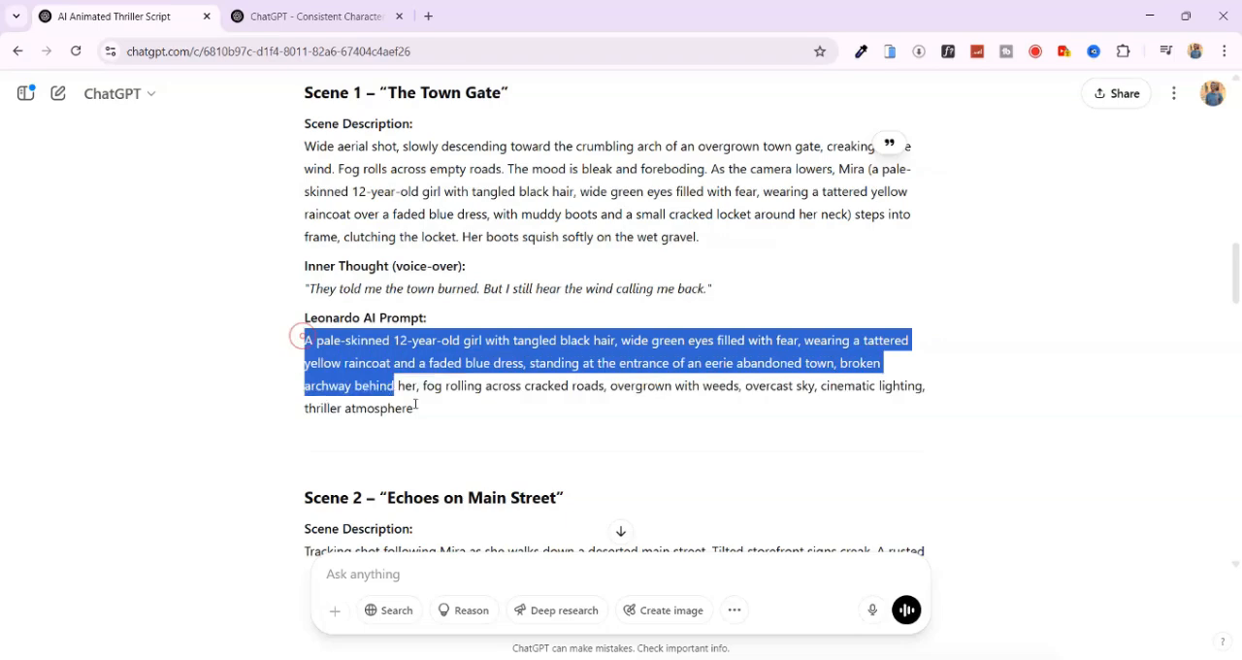
- Submit Scene 1's Leonardo AI prompt with the girl's description replaced by "Mira", and inspect the generated town entrance image
left_click_drag(359, 386, 433, 411)
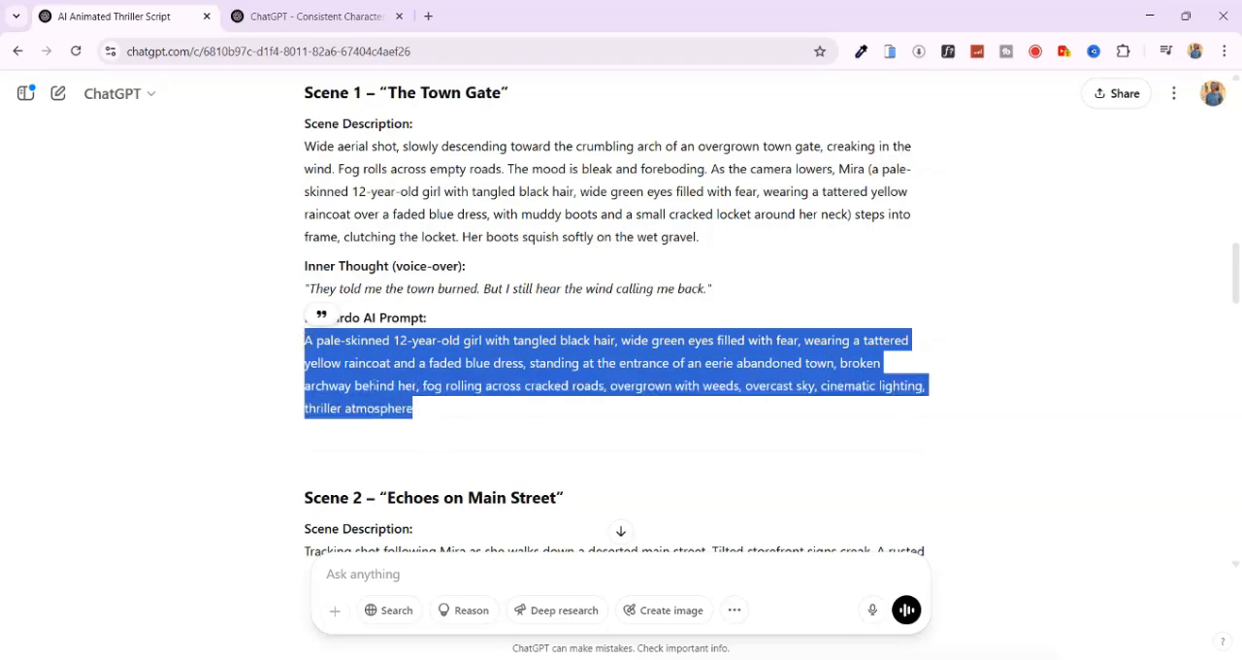
right_click(368, 362)
left_click(436, 386)
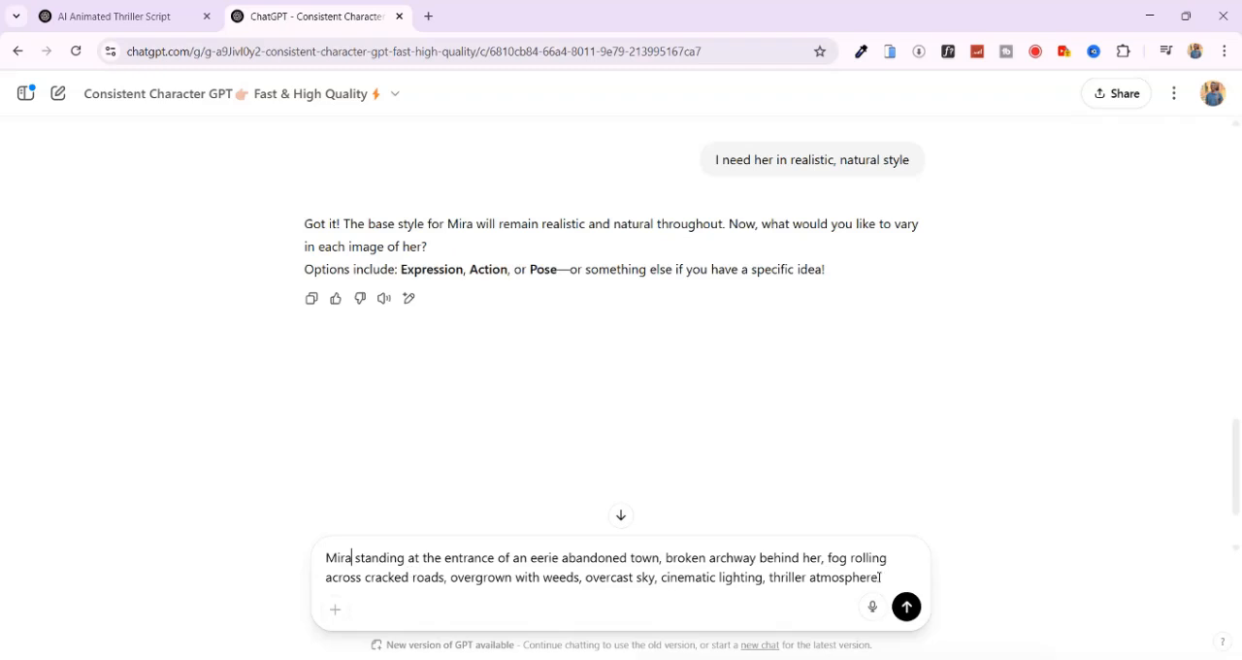
left_click(905, 607)
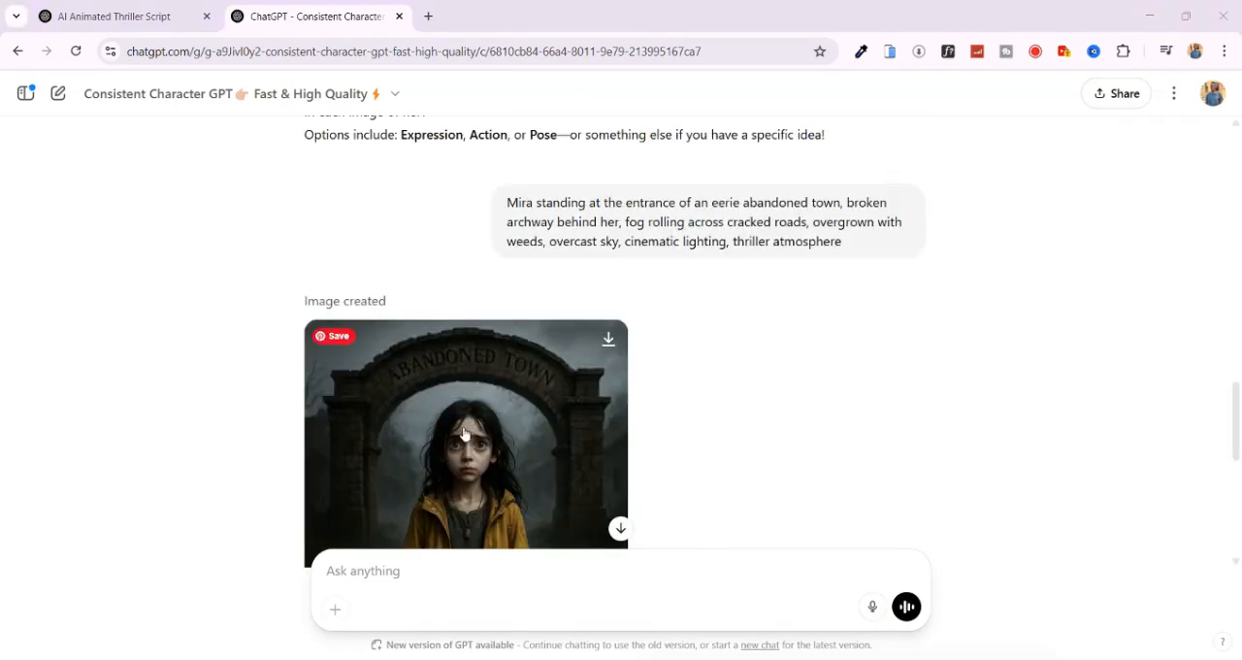
scroll(462, 436, "down", 2)
scroll(485, 289, "up", 2)
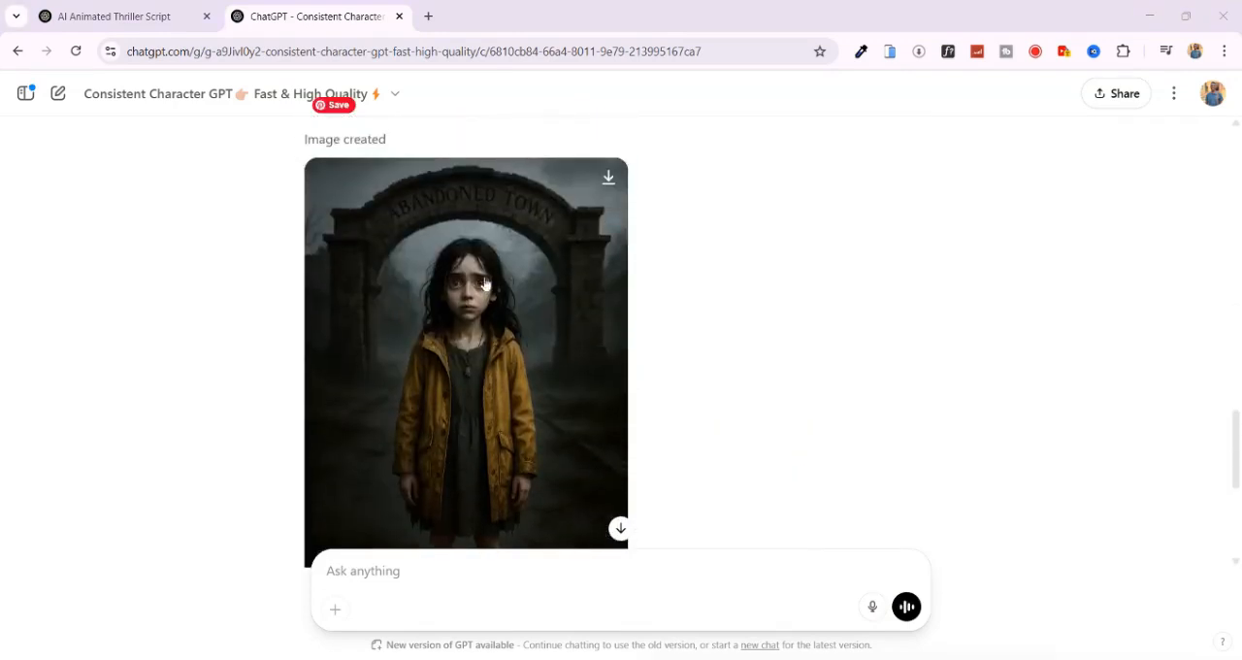
scroll(501, 417, "down", 1)
scroll(502, 417, "up", 1)
scroll(490, 264, "down", 3)
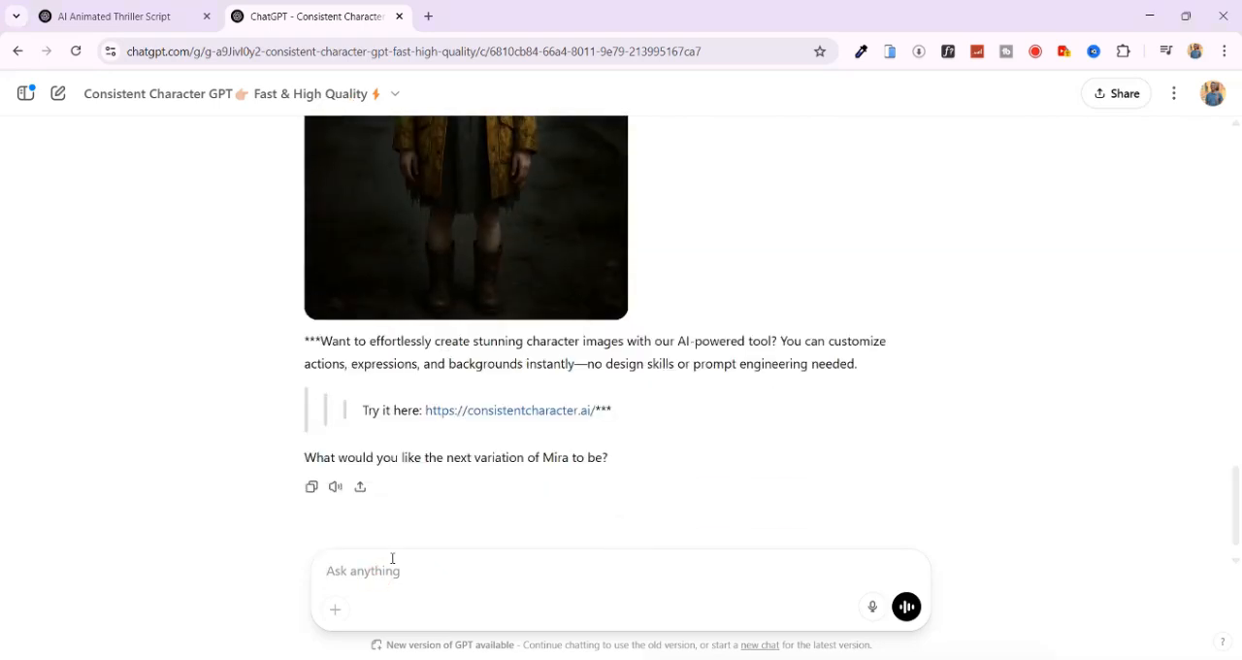
- Request the town entrance image with "make it 16:9 aspect ratio for widescreen visuals" and download the new version
type("make it 16:9 aspect ratio for widescreen visuals")
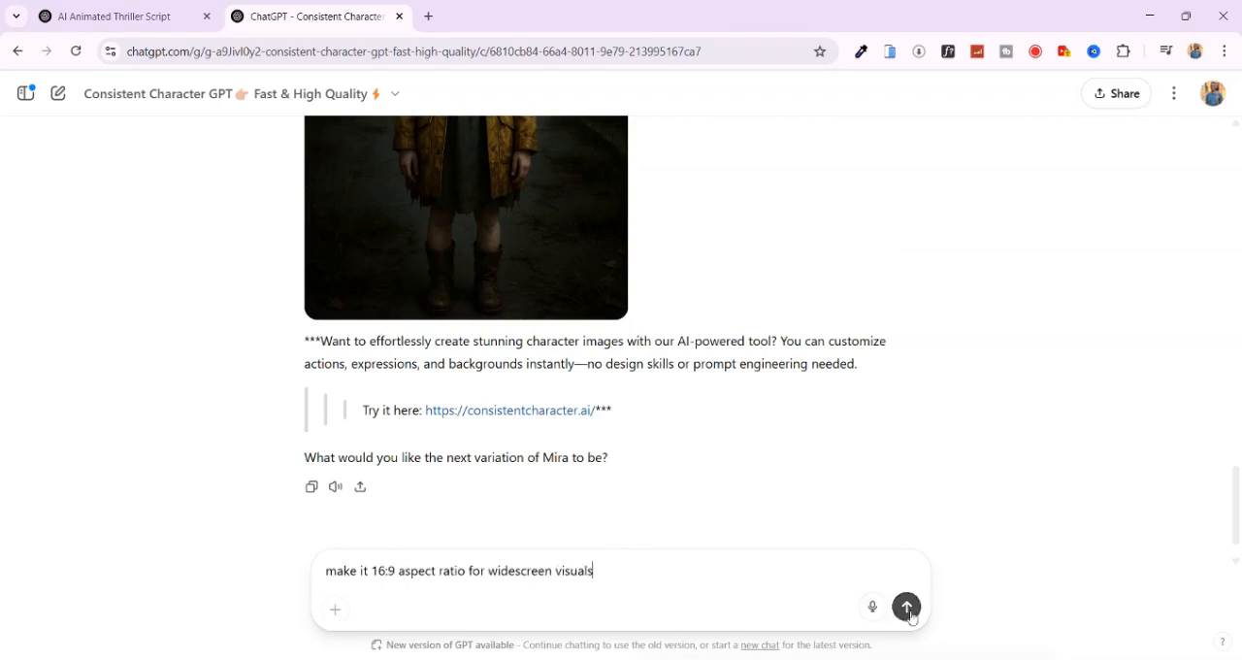
key("Return")
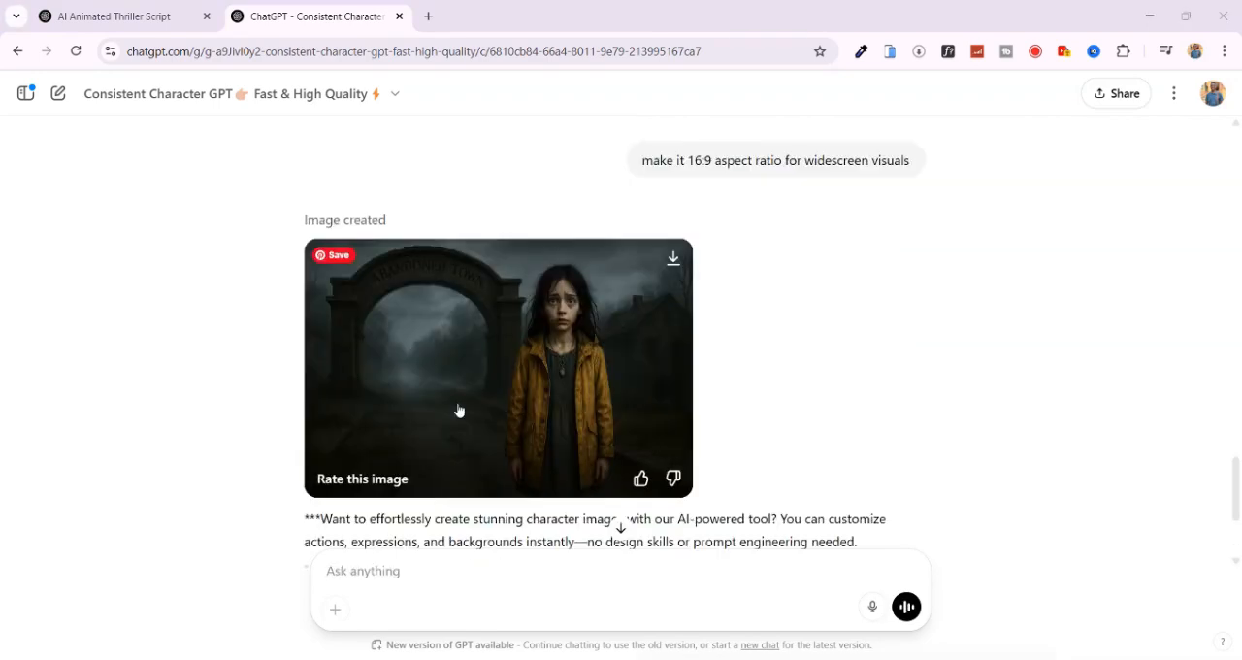
left_click(674, 259)
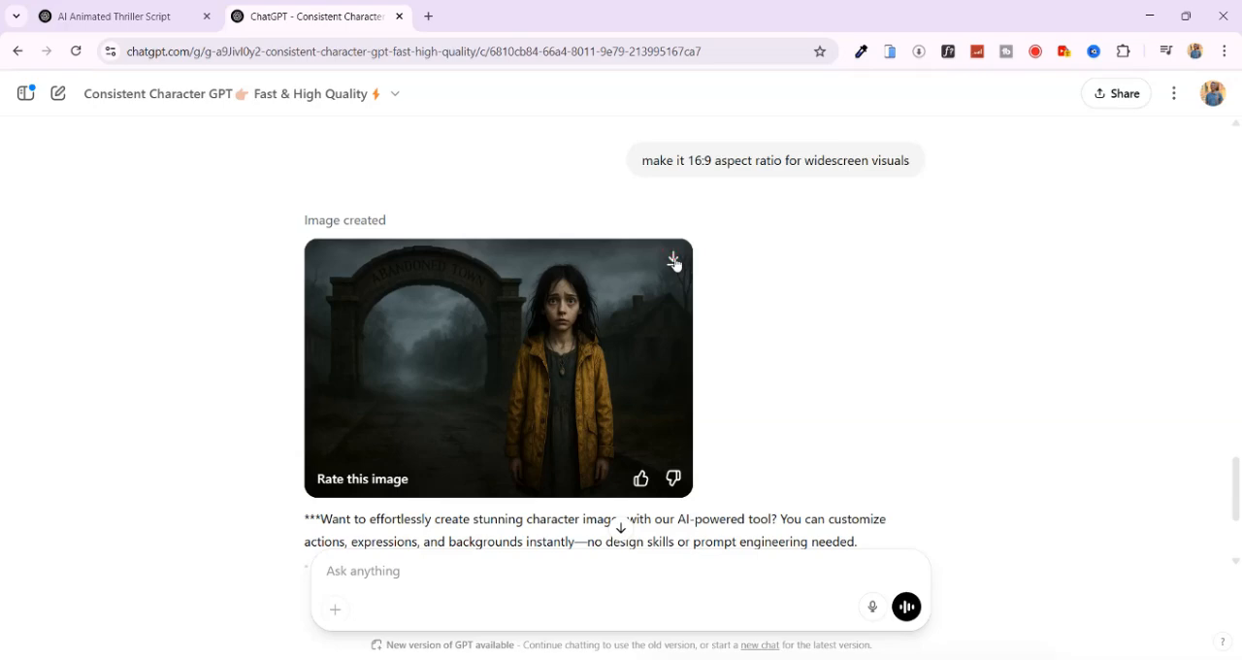
- Submit Scene 2's Leonardo AI prompt to the character GPT with "Young girl in yellow raincoat" replaced by "Mira"
key("ctrl+shift+Tab")
left_click_drag(305, 273, 572, 333)
key("ctrl+c")
key("ctrl+Tab")
left_click(776, 591)
key("ctrl+v")
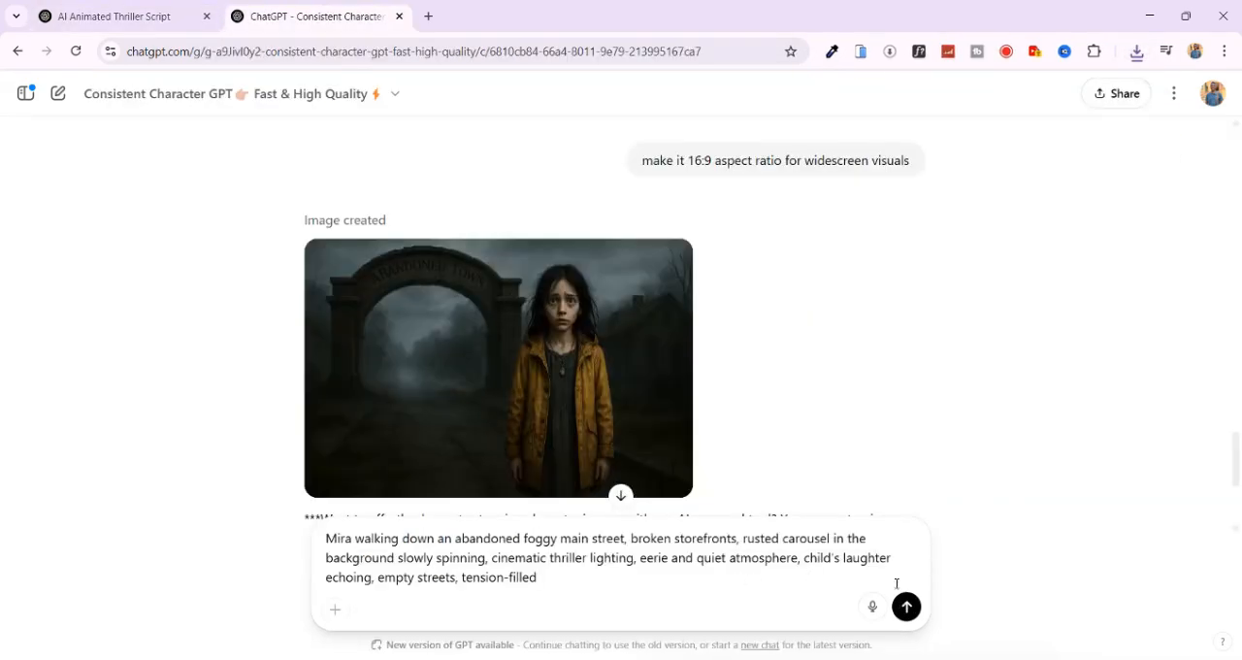
left_click(907, 607)
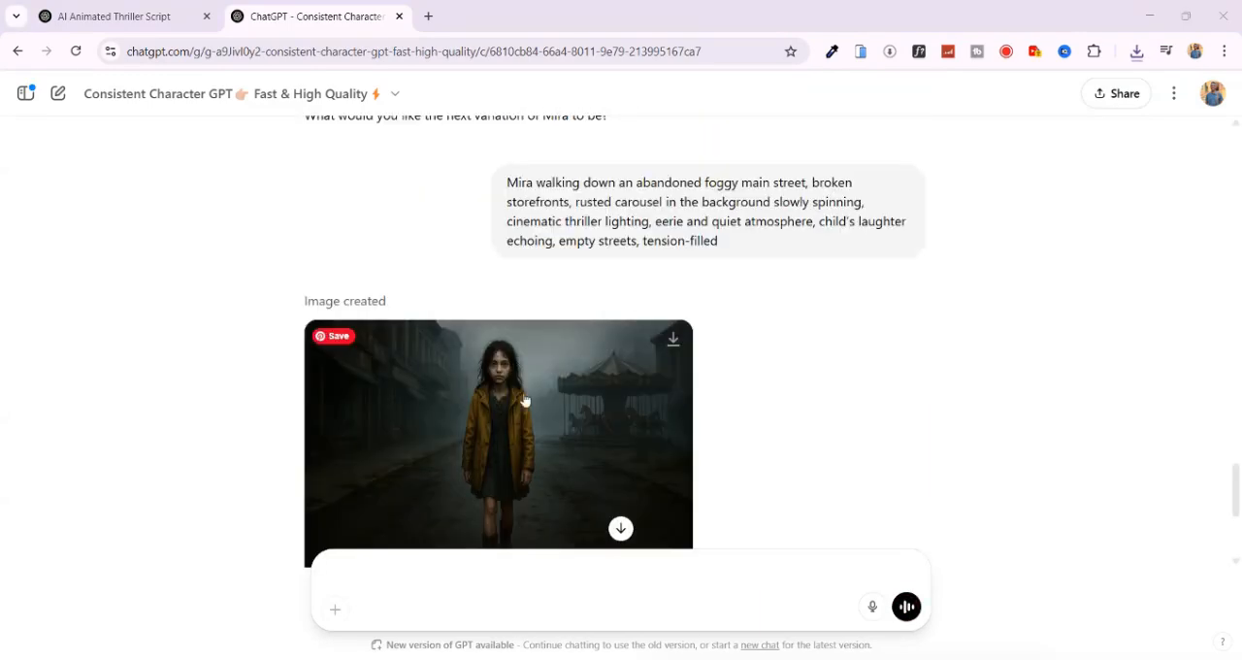
- Copy Scene 3's Leonardo AI prompt about the abandoned Victorian house from the script and submit it to the character GPT
key("ctrl+shift+Tab")
left_click_drag(304, 343, 476, 391)
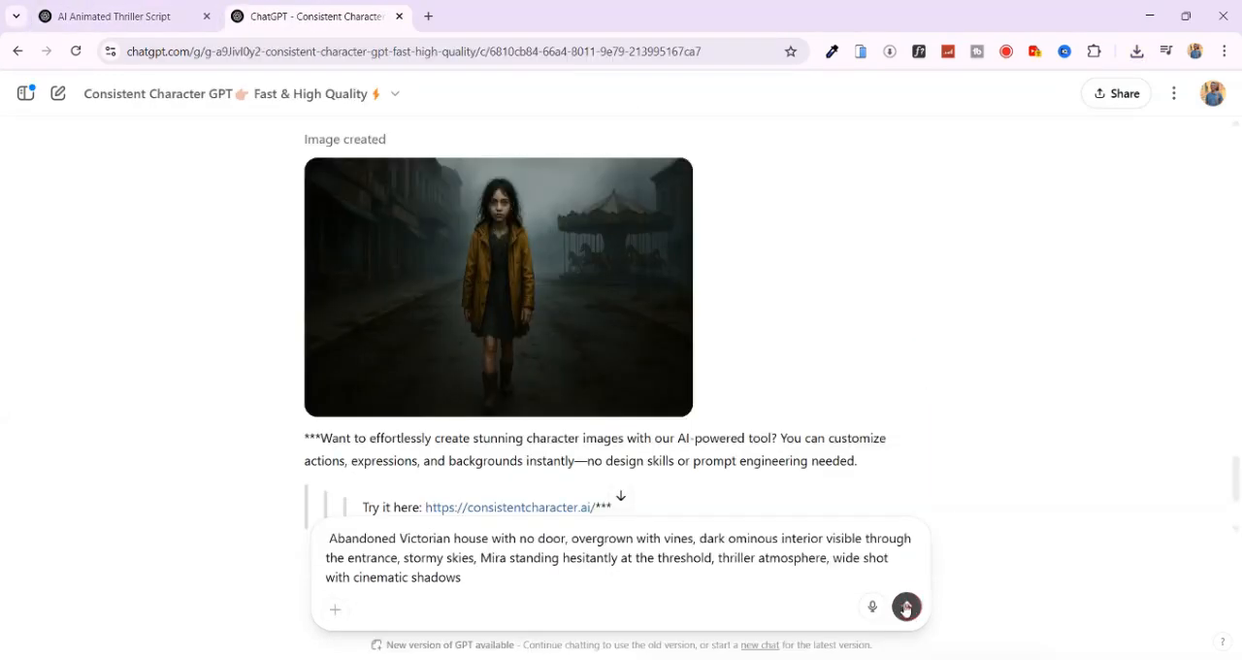
left_click(907, 607)
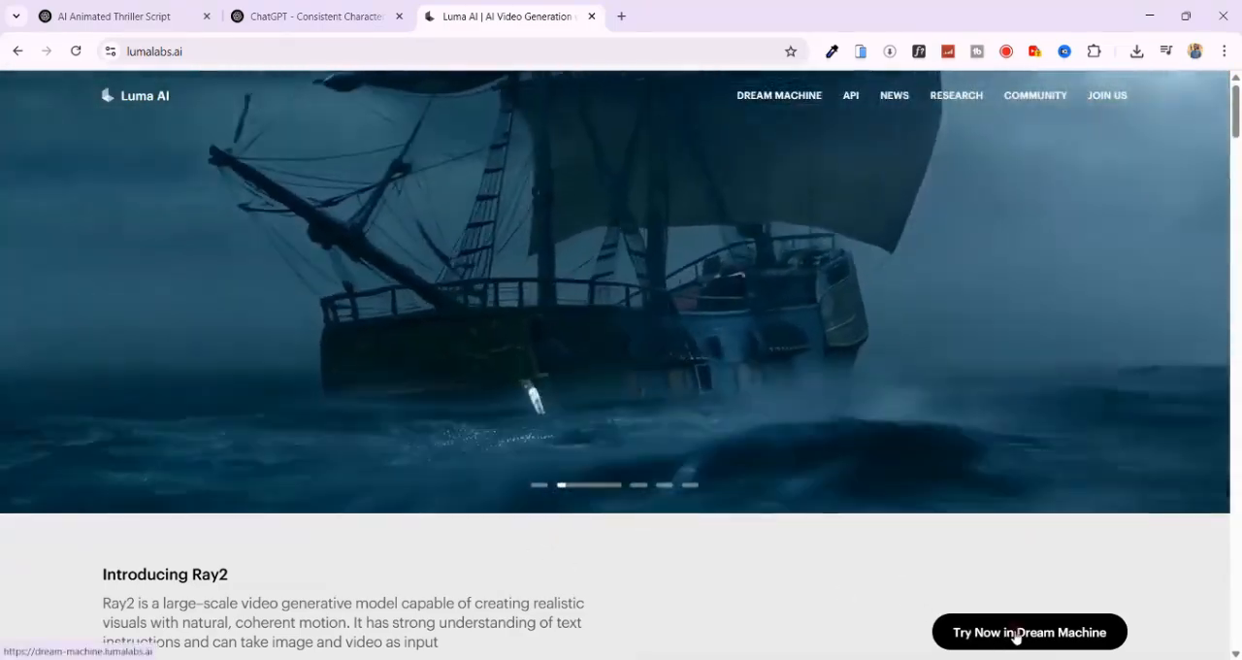
- Open Dream Machine from the Luma AI site and start a new board
left_click(1016, 633)
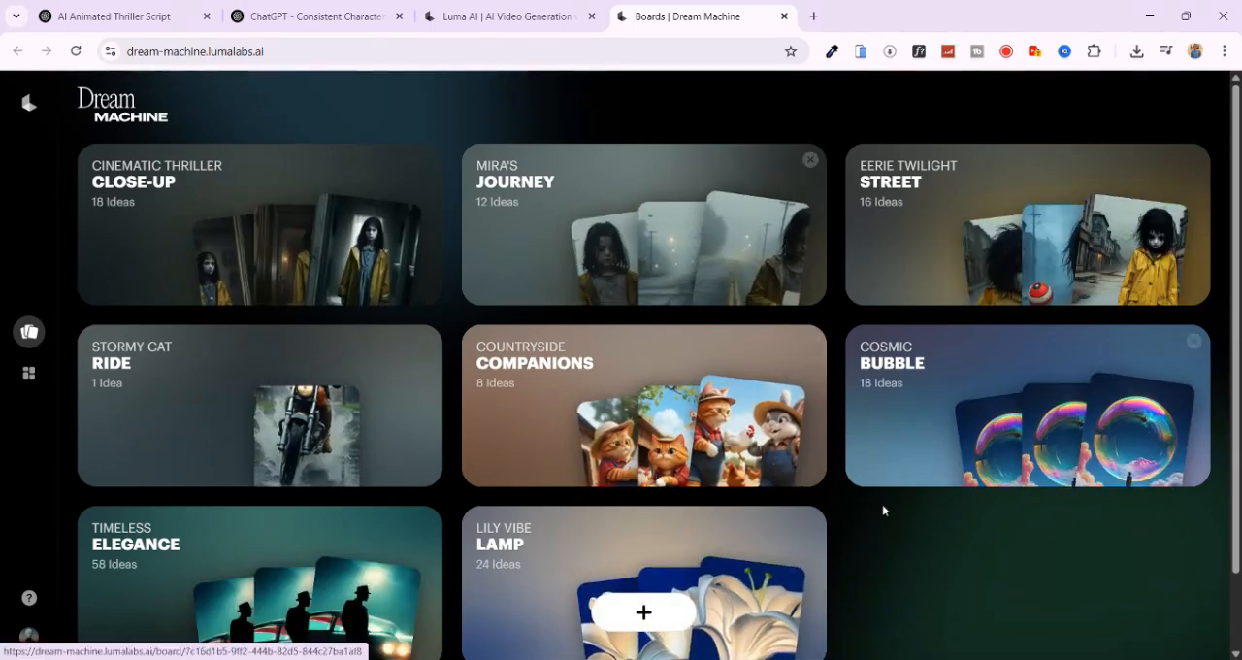
scroll(902, 521, "down", 1)
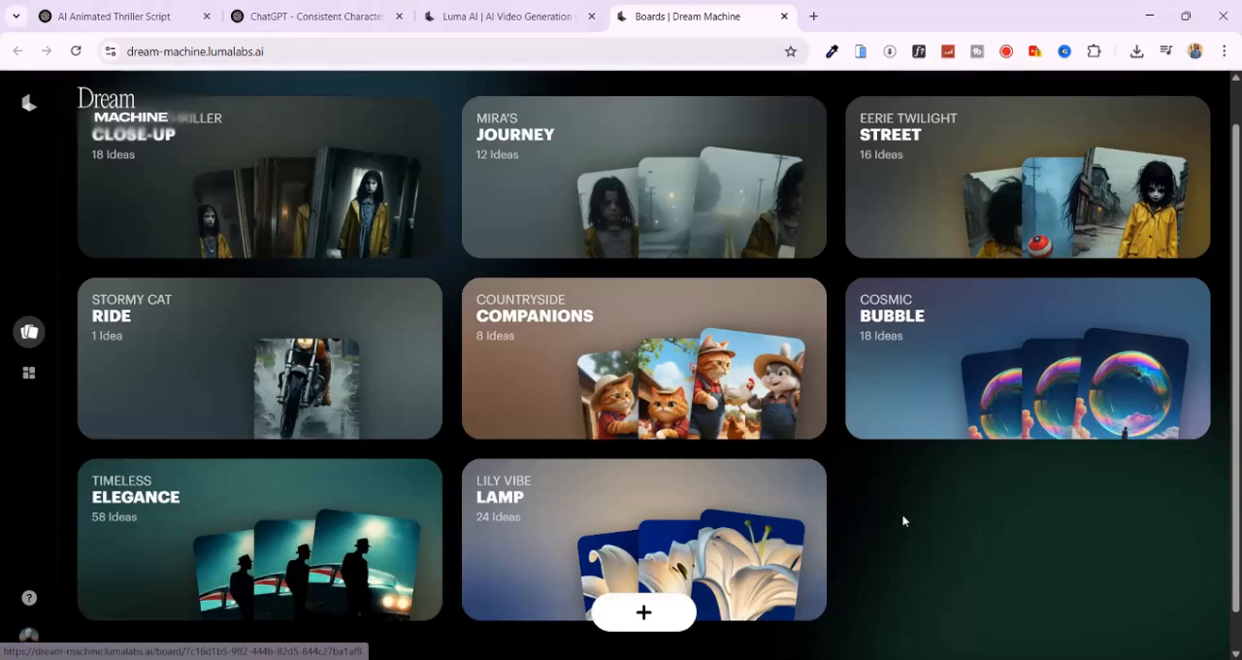
scroll(903, 521, "down", 1)
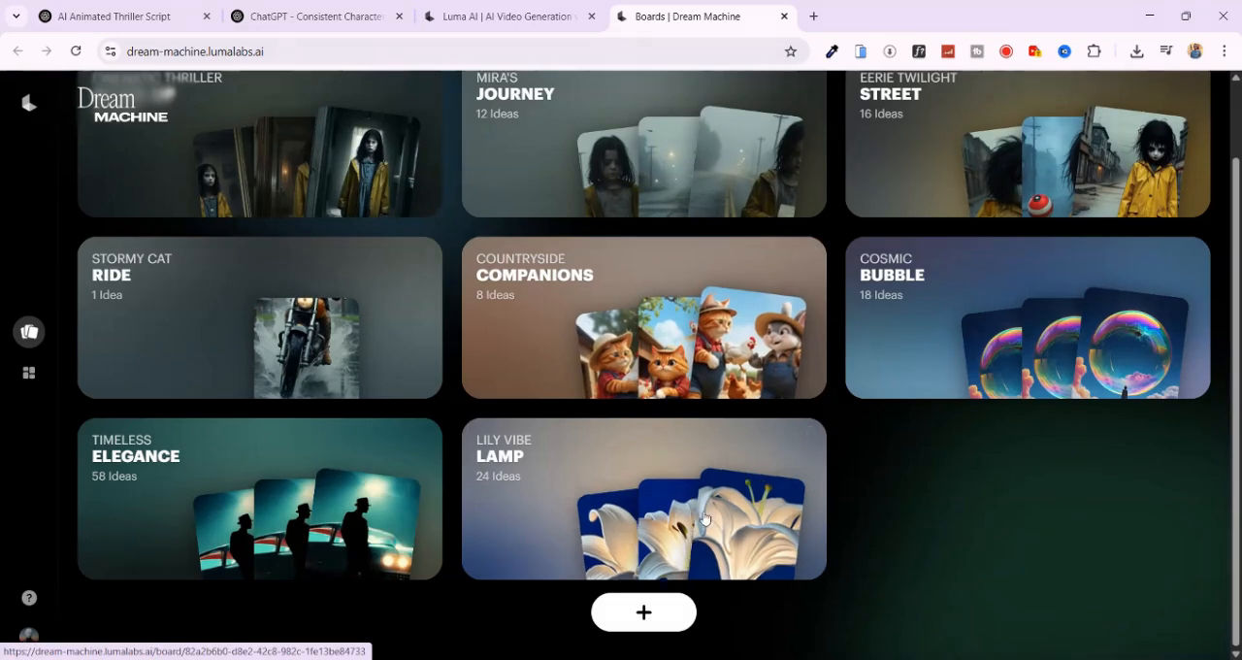
left_click(647, 612)
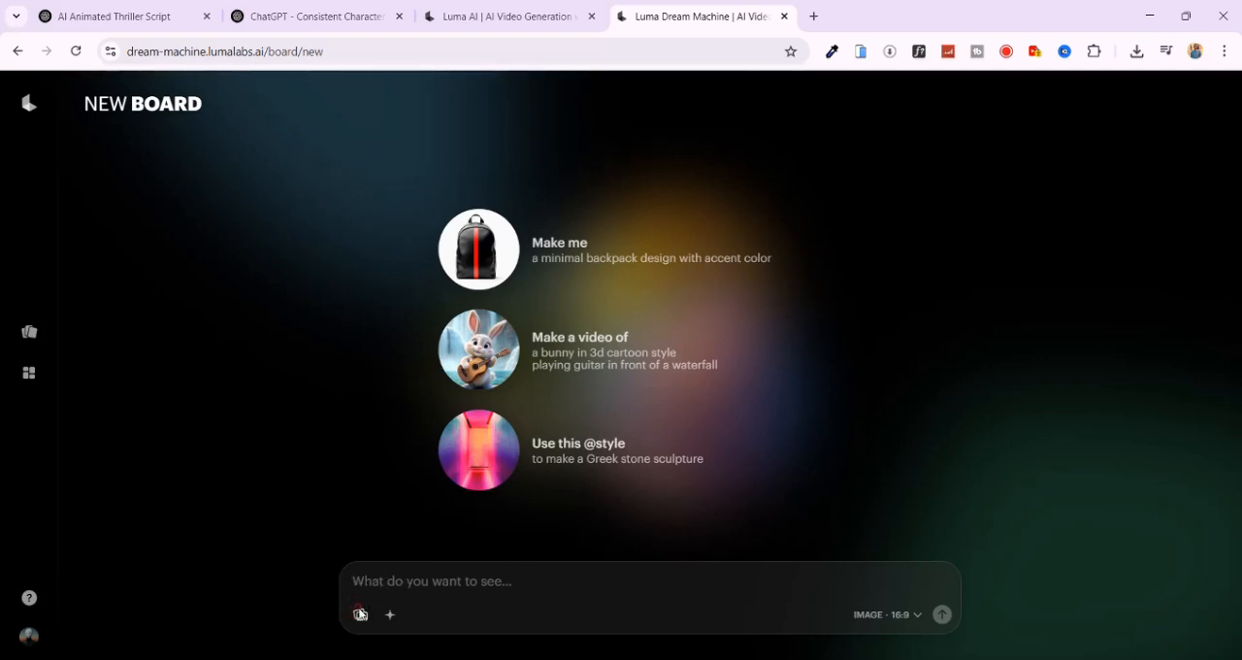
- Upload the town gate image of Mira to the new board and use it as a start keyframe for video generation
left_click(360, 614)
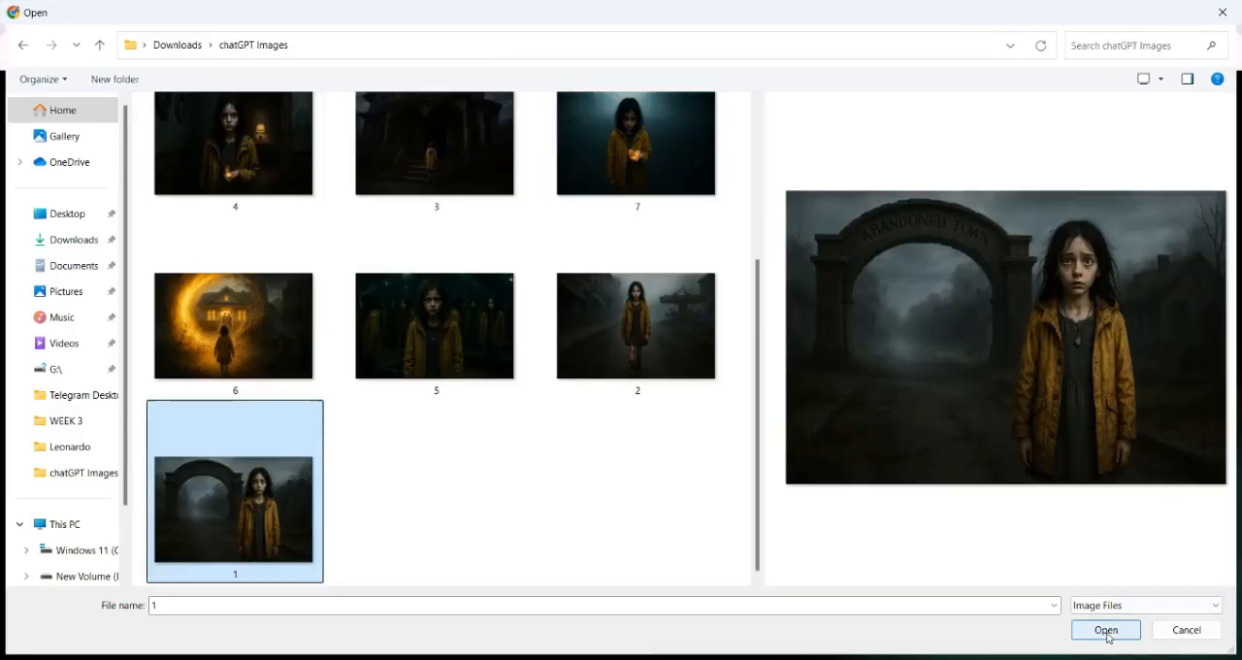
left_click(1106, 631)
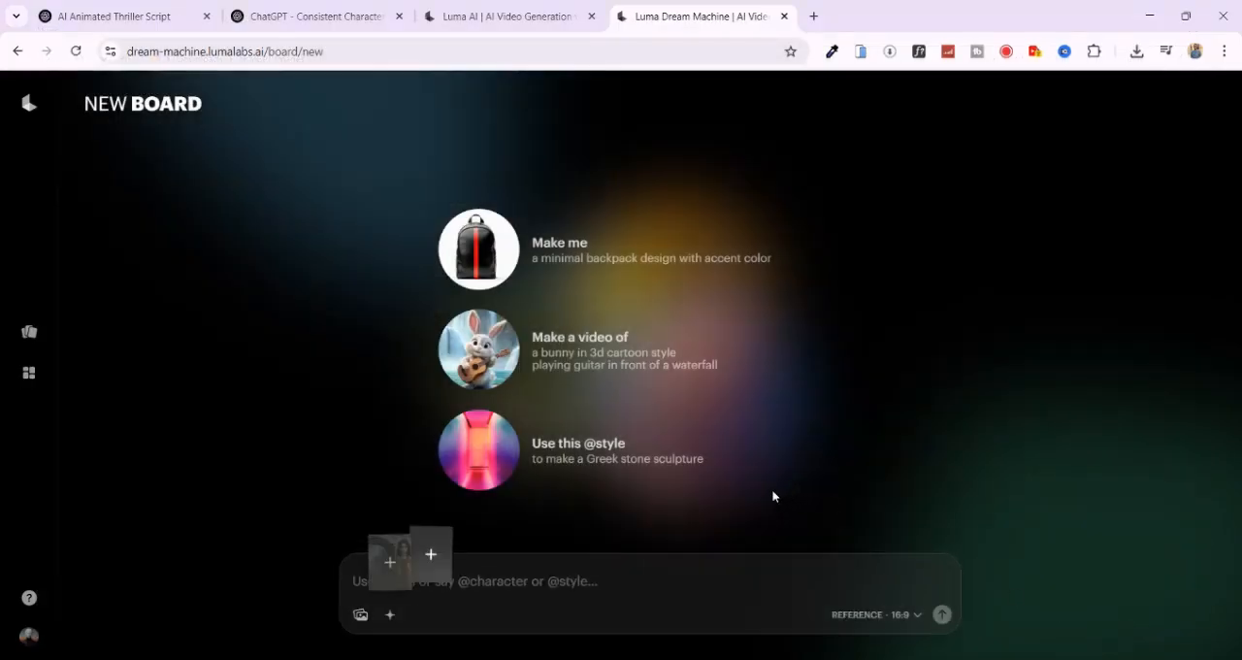
left_click(915, 617)
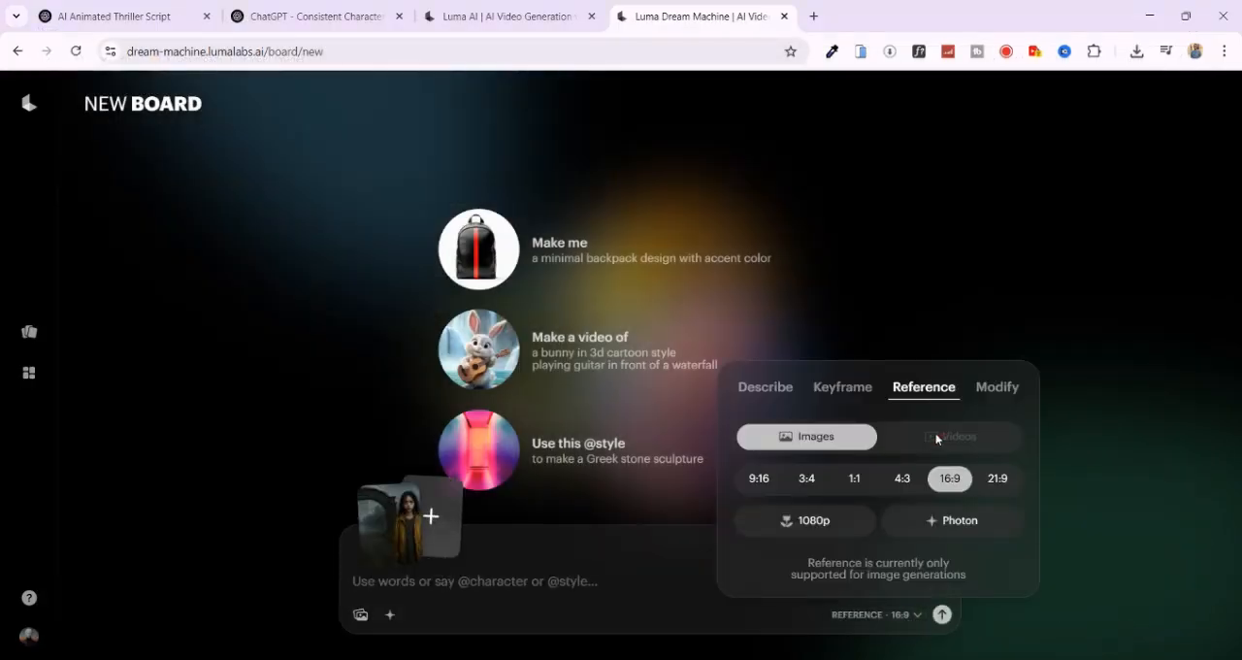
left_click(841, 389)
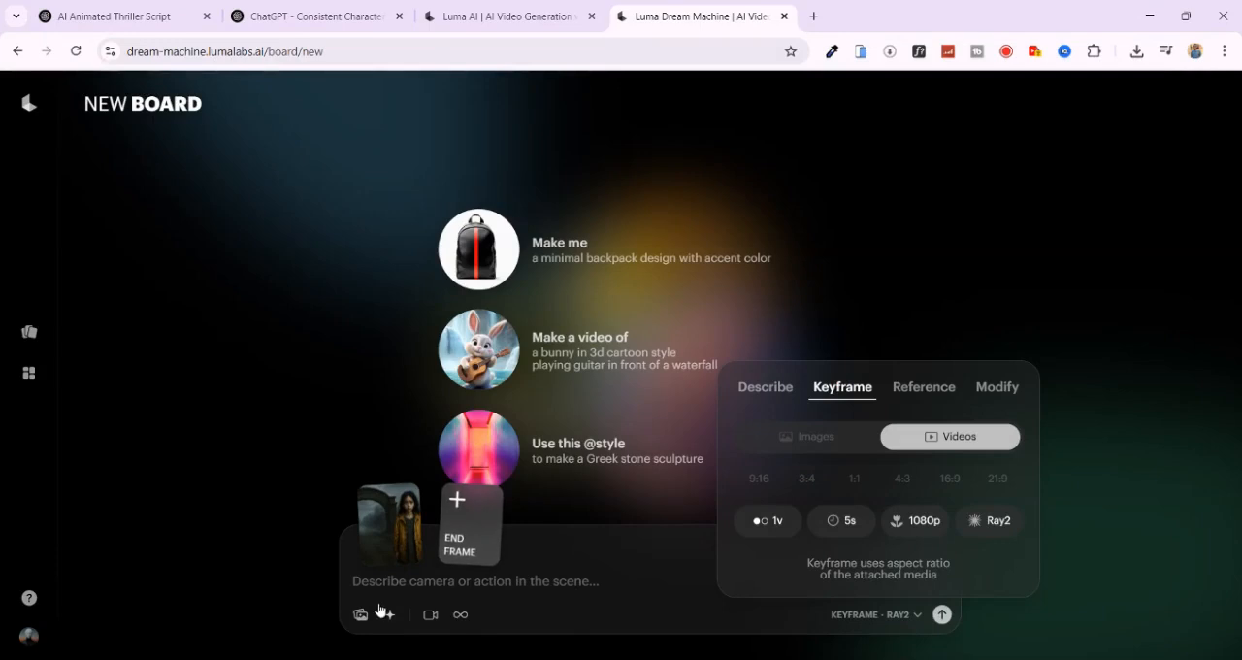
- Check the keyframe video's duration, resolution and variation options, keeping 5s, 1080p and 1 video
left_click(854, 524)
left_click(927, 522)
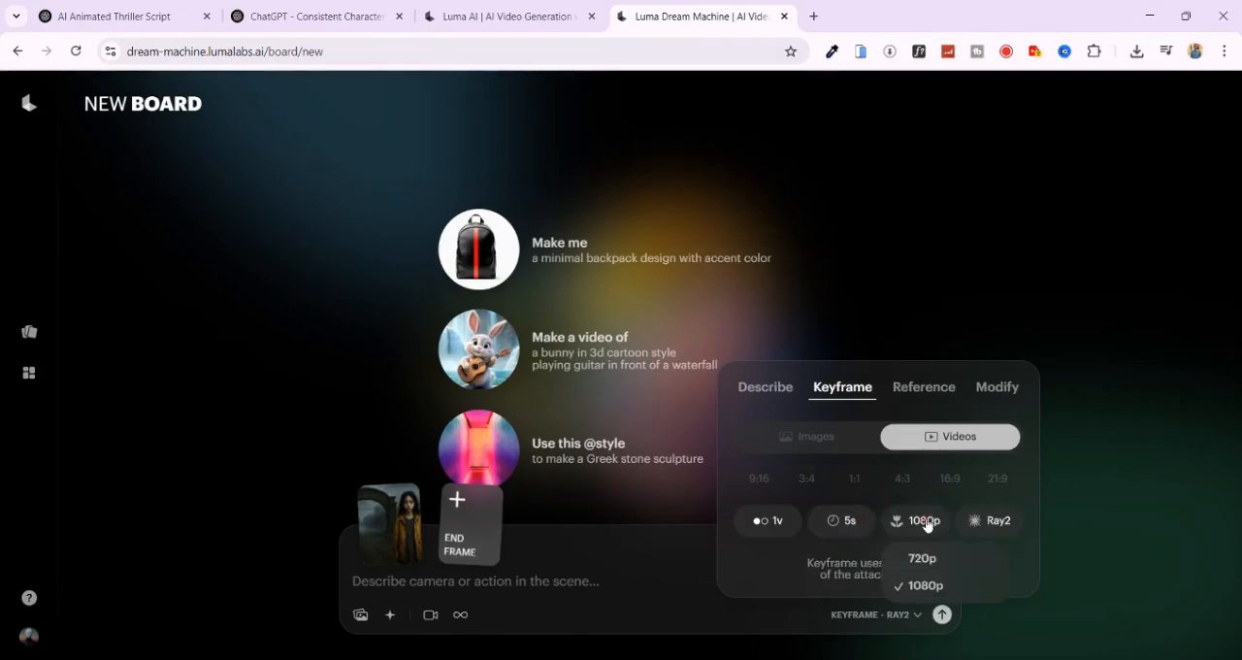
left_click(776, 520)
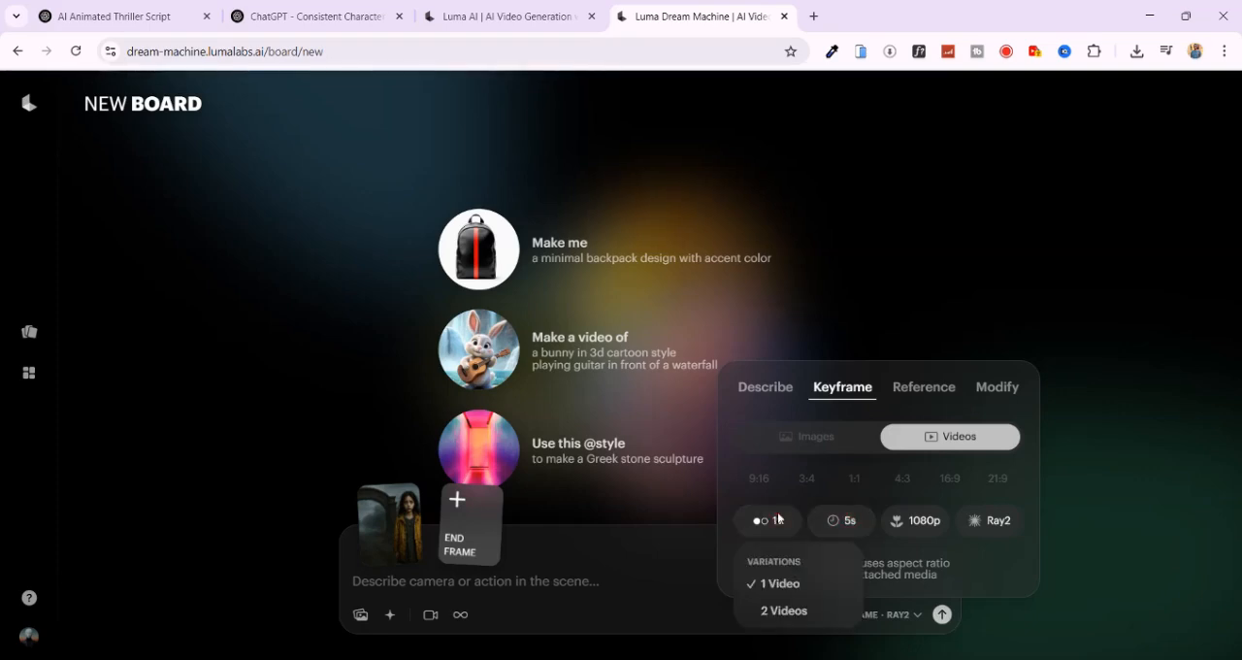
left_click(777, 519)
left_click(453, 587)
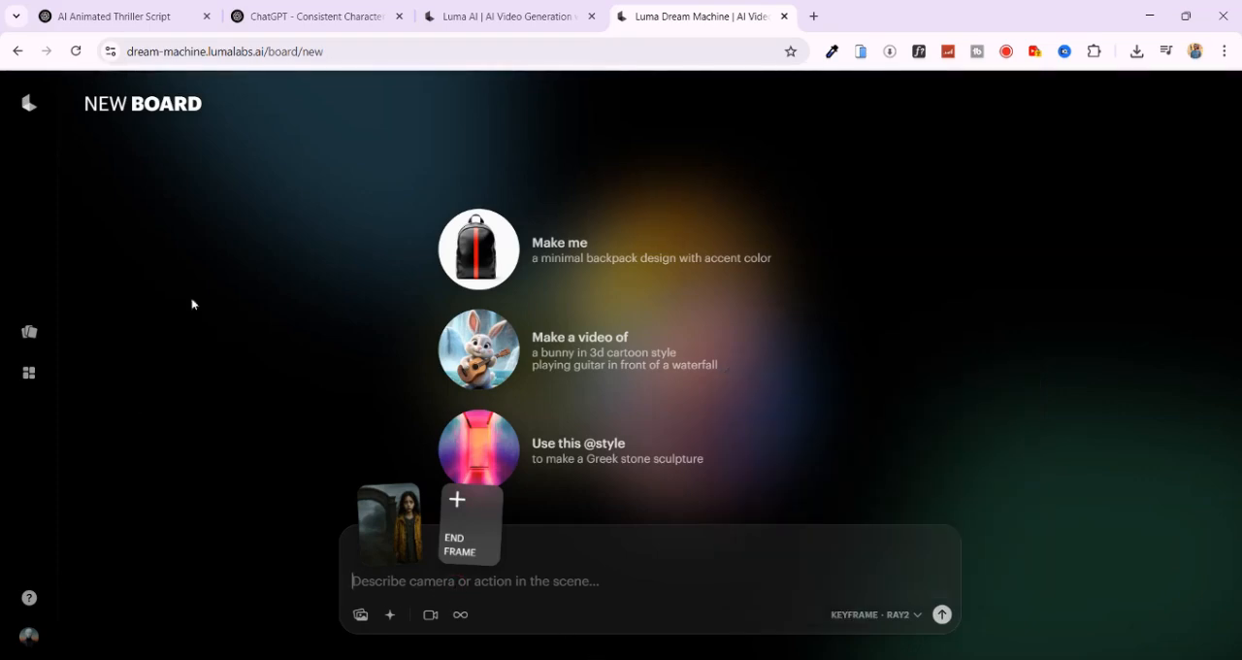
- Find Scene 1 "The Town Gate" in the ChatGPT script and highlight its scene description for reference
left_click(140, 16)
scroll(262, 301, "up", 10)
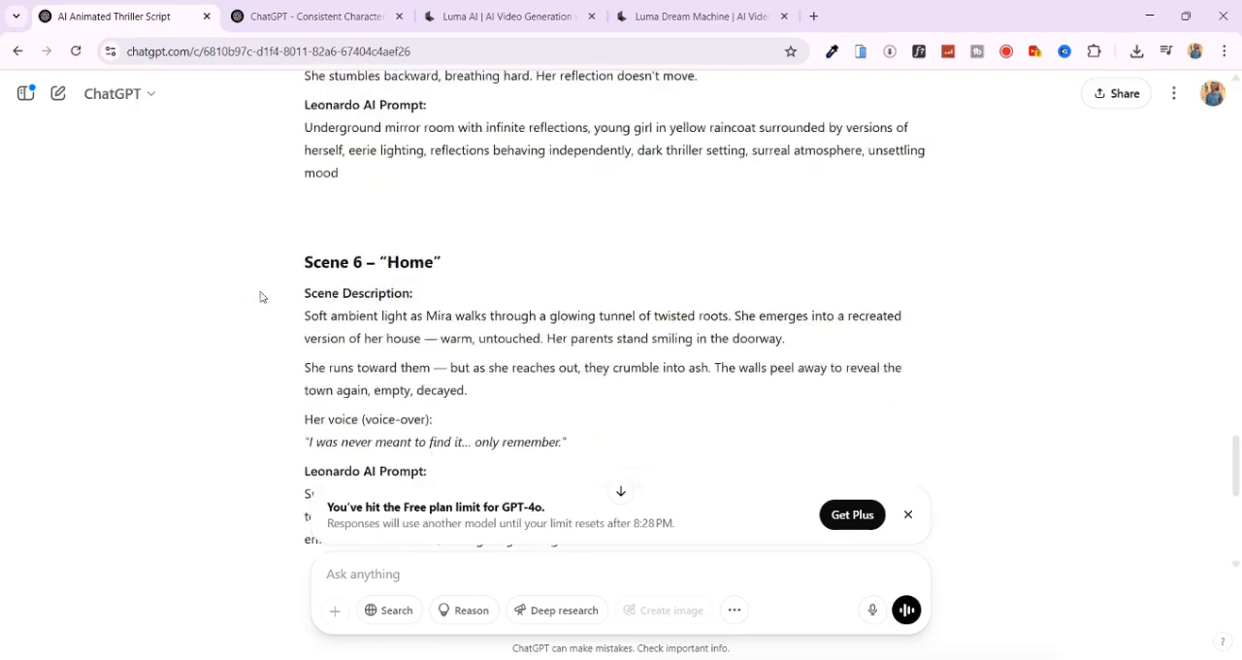
scroll(268, 301, "up", 12)
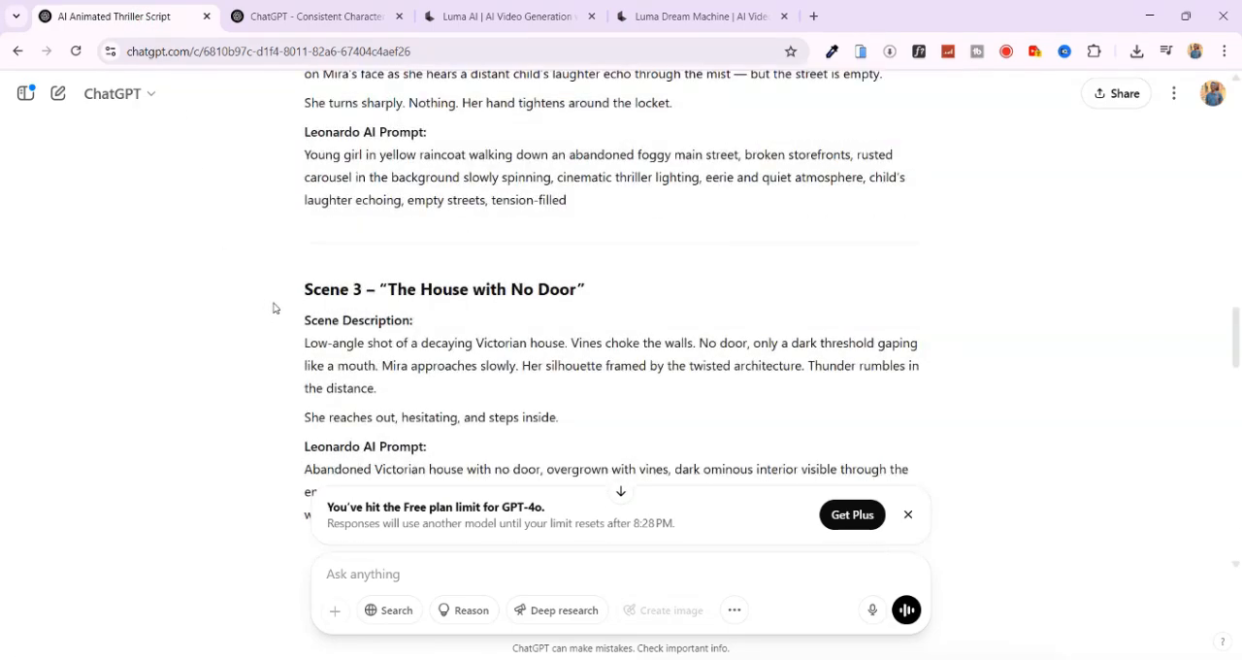
scroll(272, 307, "up", 3)
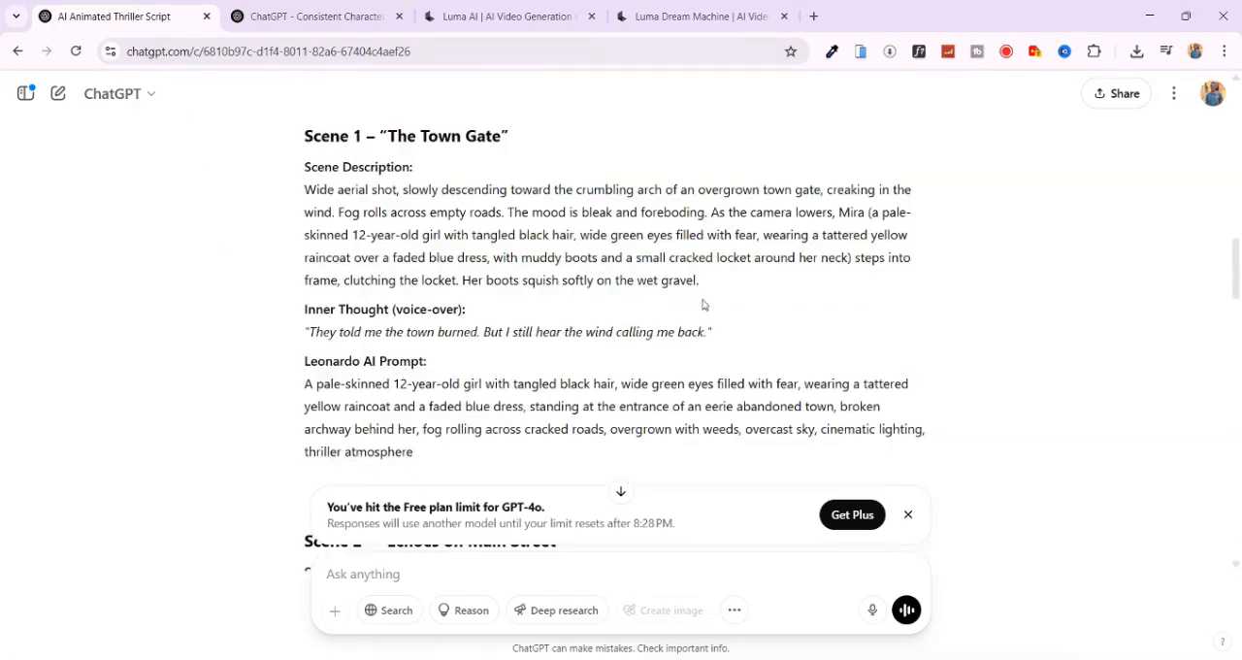
left_click_drag(304, 195, 704, 285)
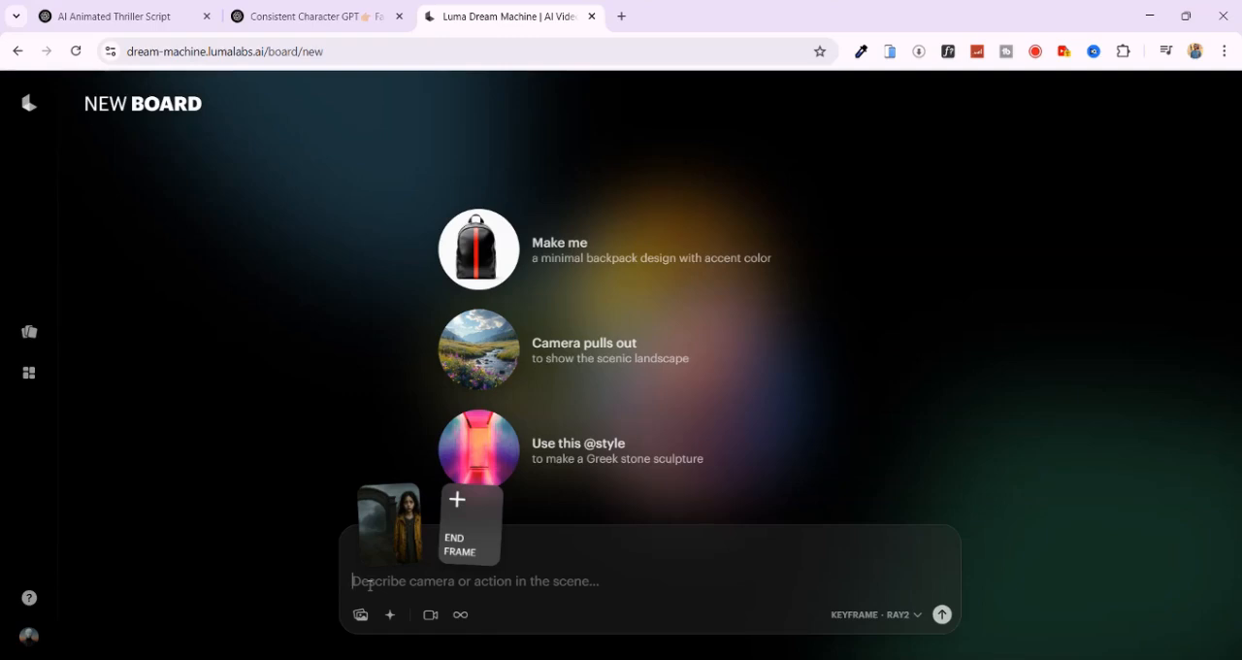
- Generate the video with the prompt "Slow aerial shot moving down toward a foggy gate, camera tilts to reveal a scared girl in yellow coat"
type("Slow aer")
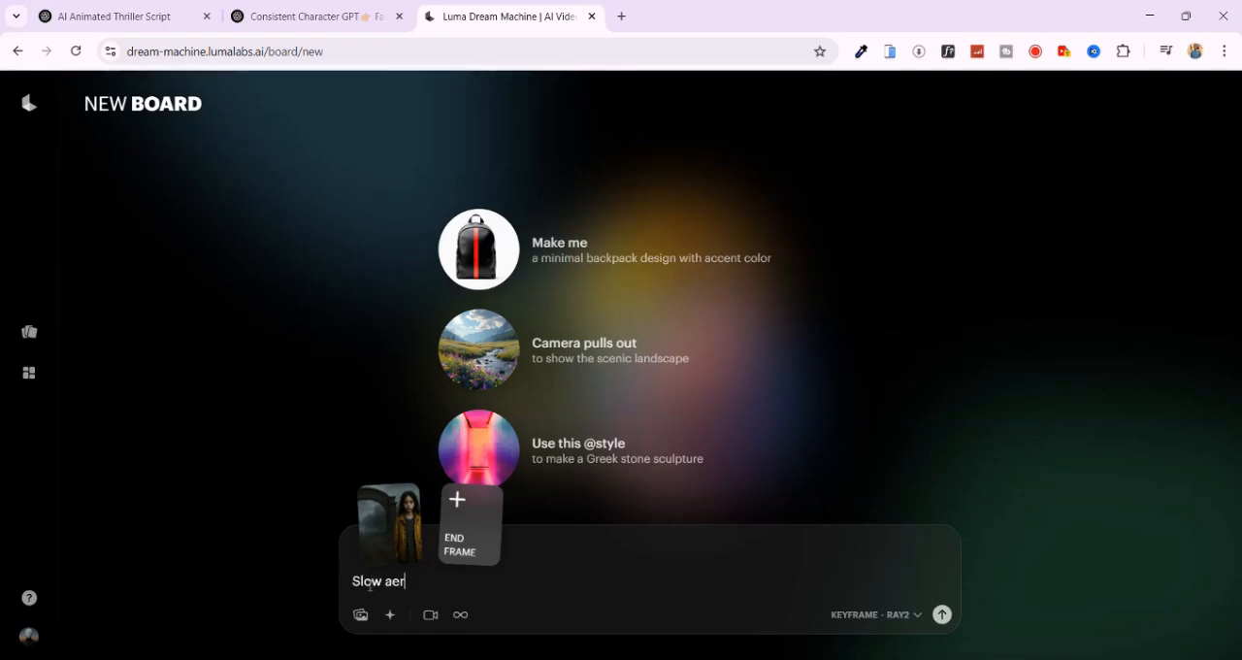
type("ial shot moving down")
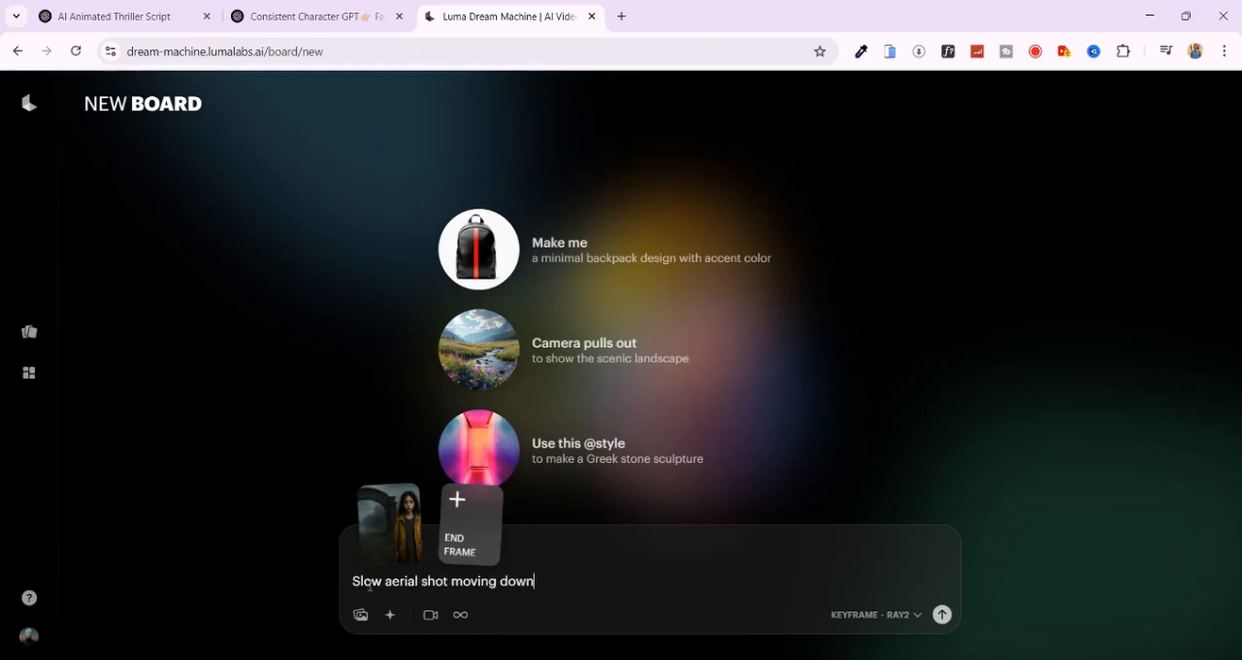
type(" toward a foggy gate, camera ")
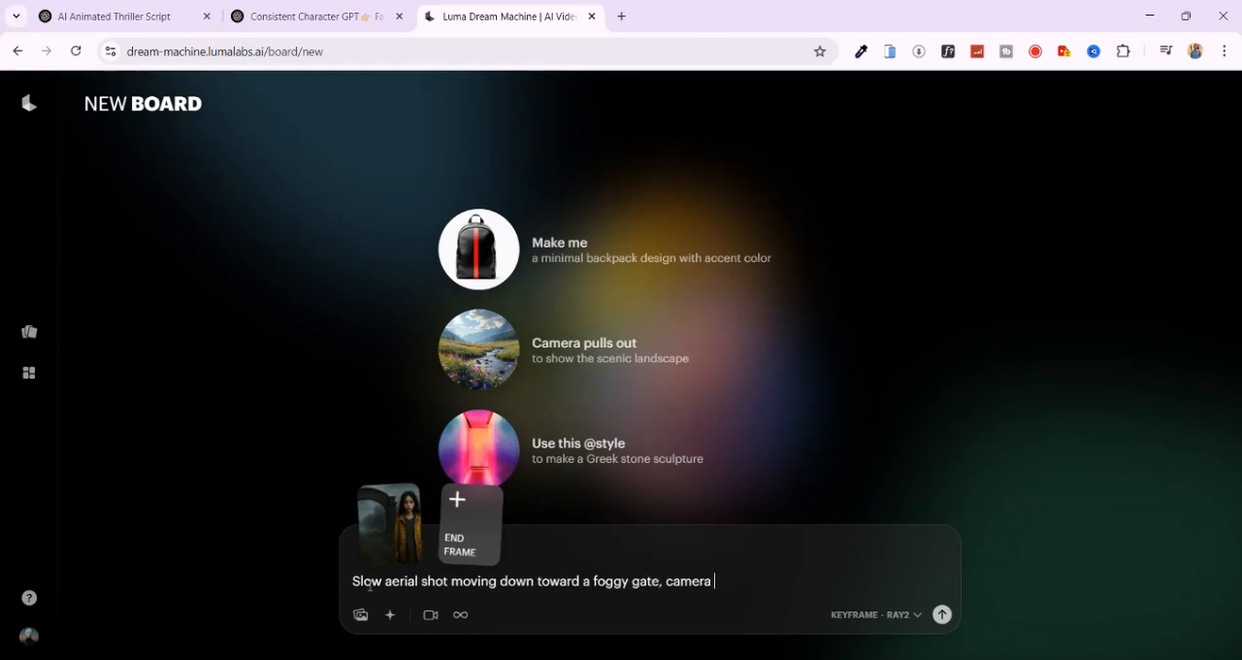
type("tilts to reveal a scared girl in yellow coat")
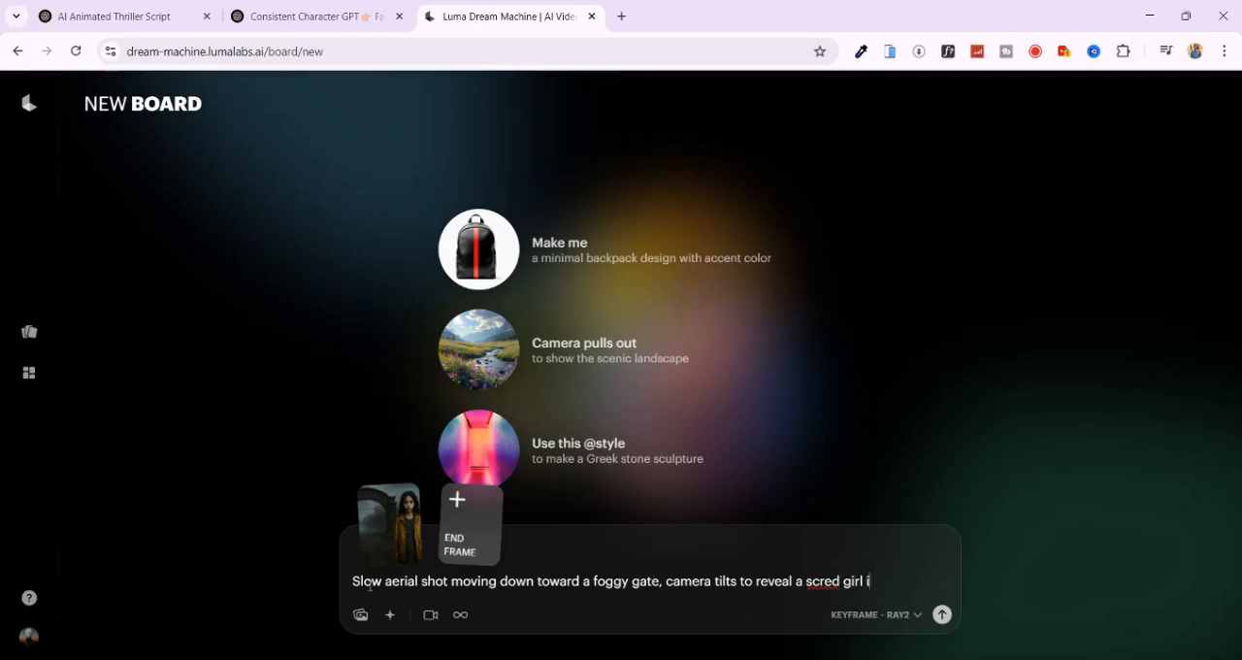
left_click(820, 562)
type("a")
left_click(945, 619)
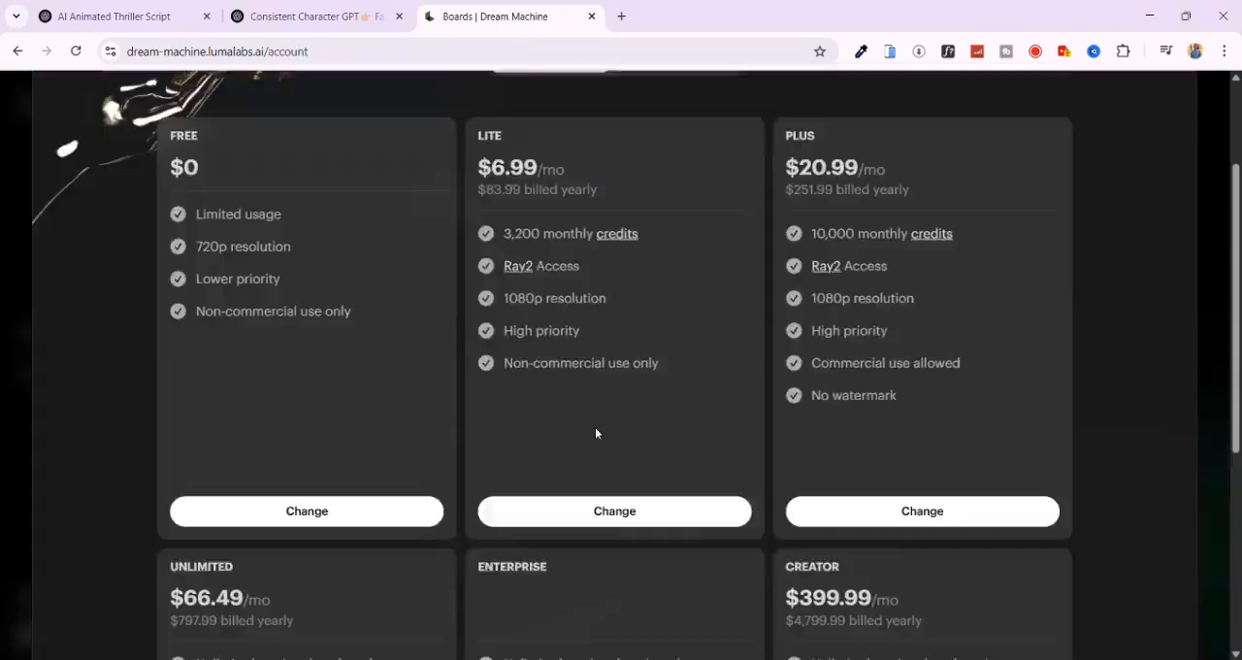
- Review the Dream Machine subscription plans, examining the Free plan's usage limits and commercial-use terms
scroll(632, 423, "down", 3)
scroll(632, 423, "up", 5)
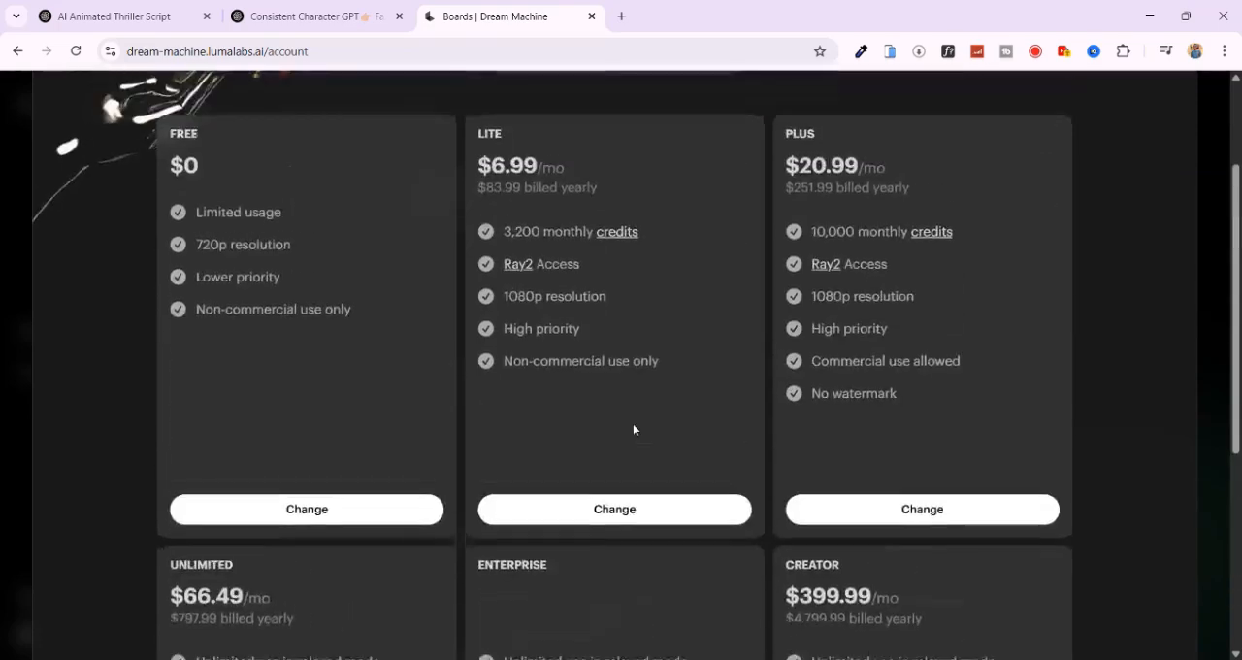
scroll(197, 295, "down", 1)
left_click_drag(195, 295, 243, 294)
left_click(288, 295)
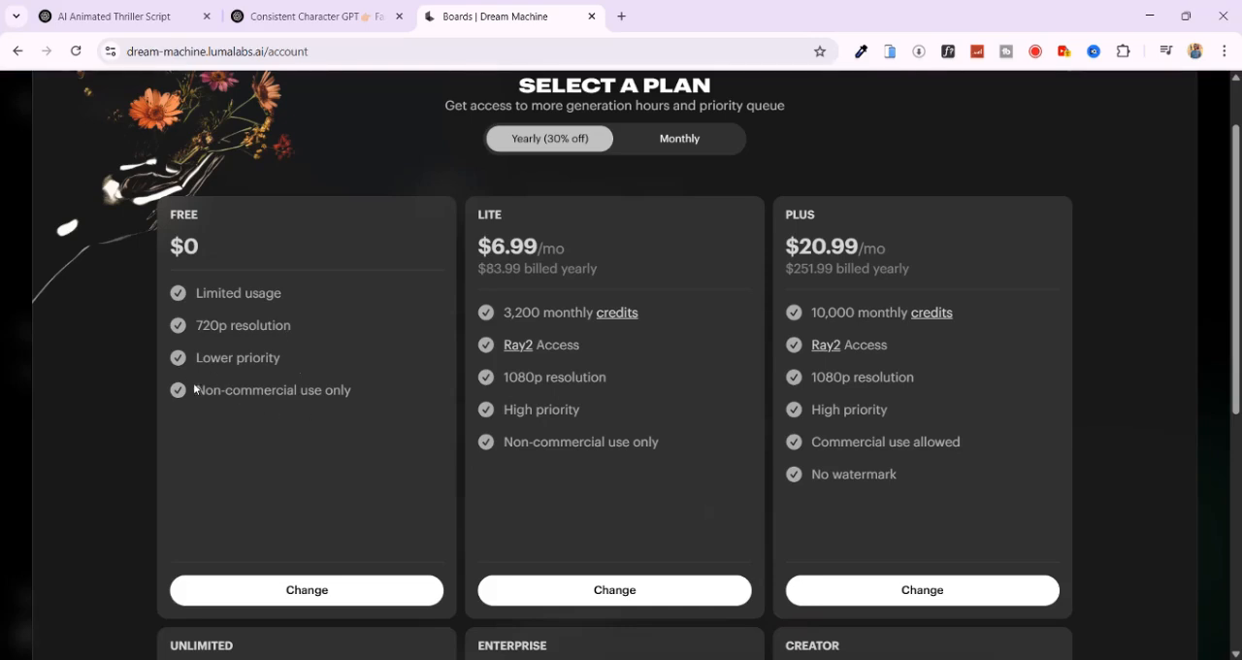
left_click_drag(196, 391, 298, 407)
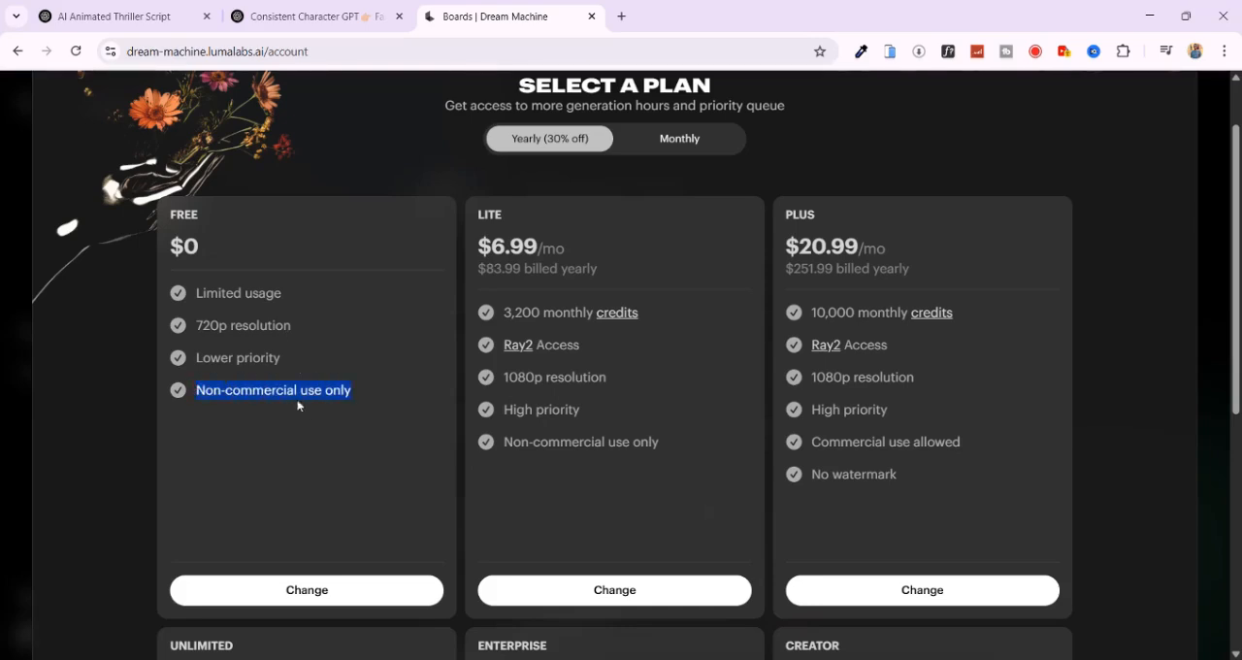
left_click(353, 395)
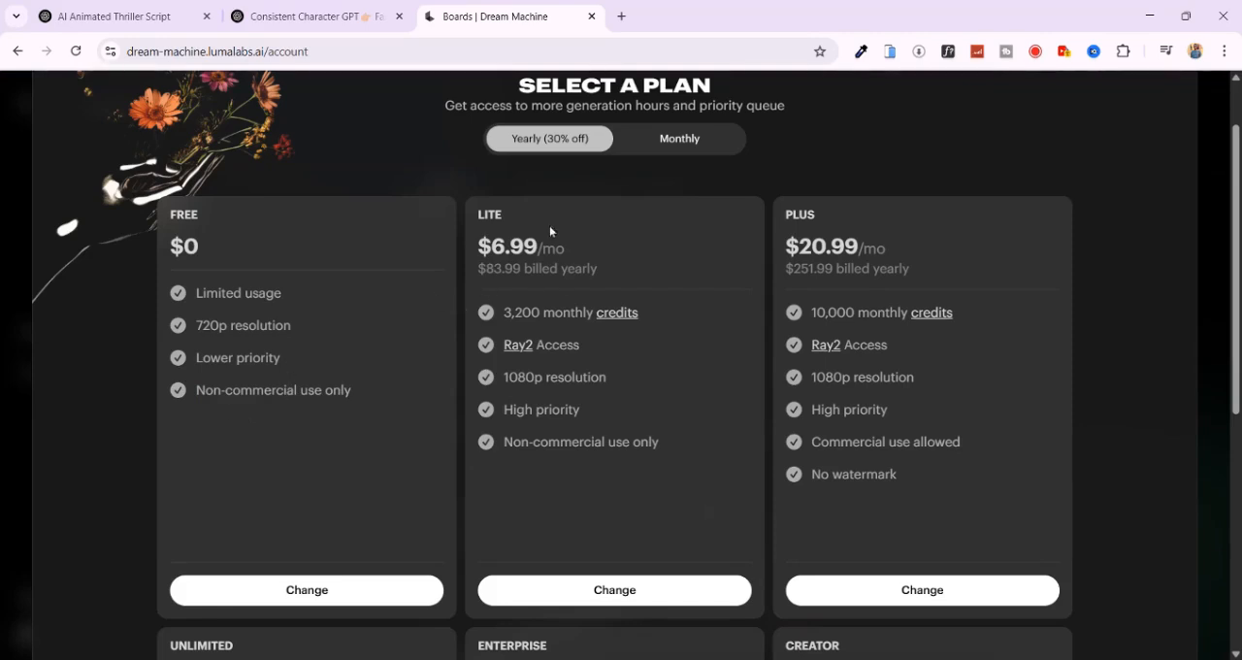
- Compare the monthly credits and usage terms of the Lite, Plus and Unlimited plans, and return to the video board
left_click_drag(573, 319, 661, 321)
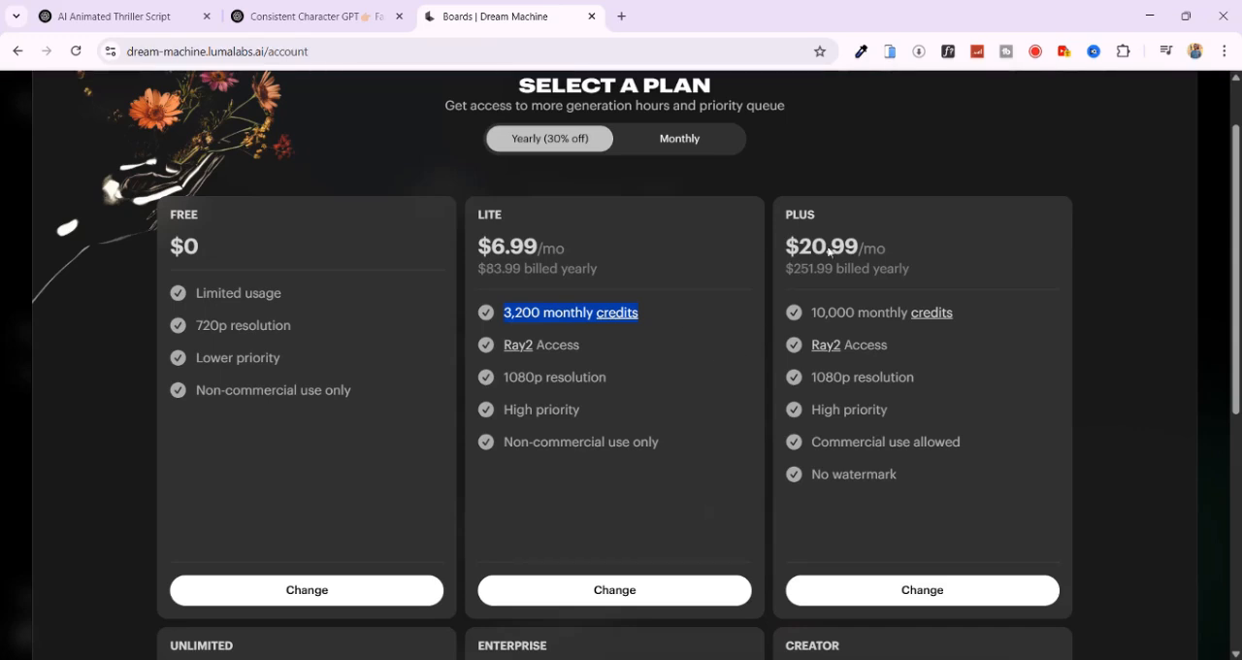
left_click_drag(811, 313, 1027, 315)
scroll(423, 413, "down", 4)
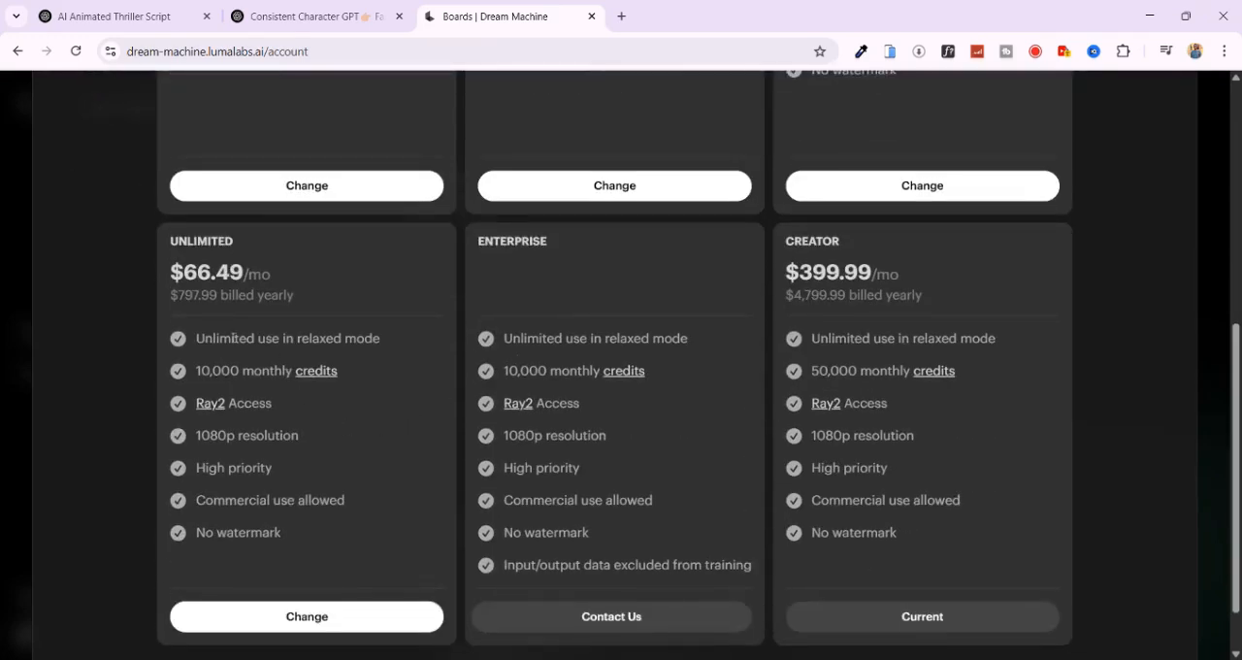
left_click_drag(198, 339, 366, 342)
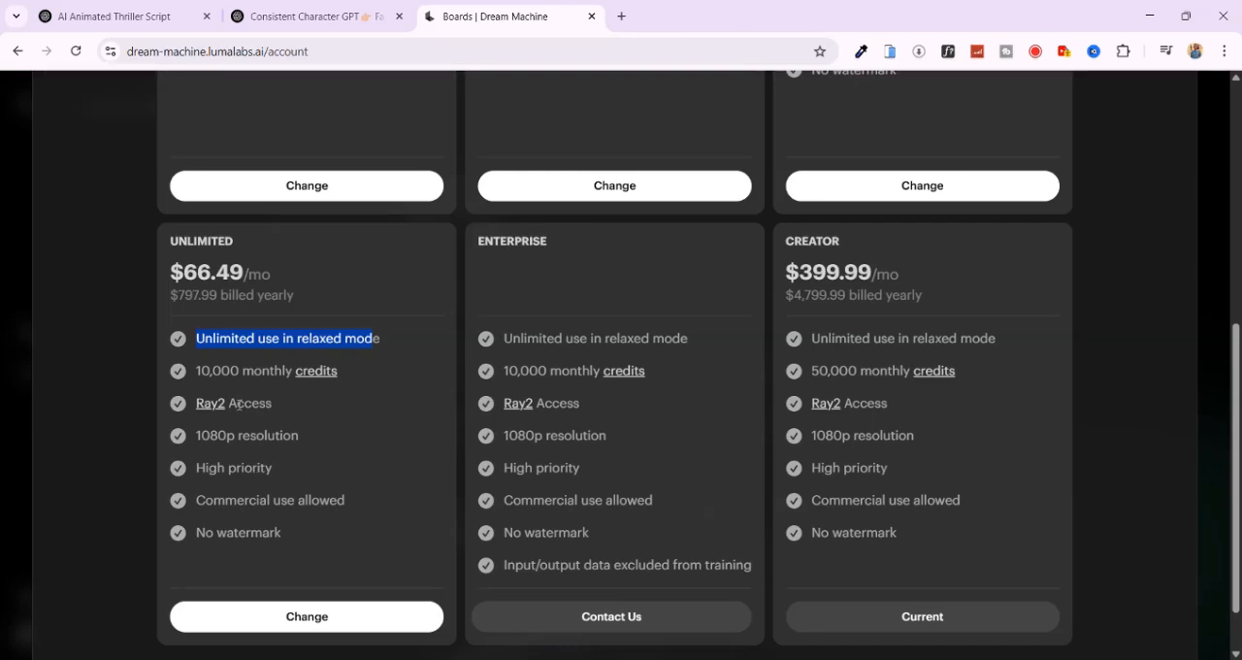
scroll(594, 317, "up", 5)
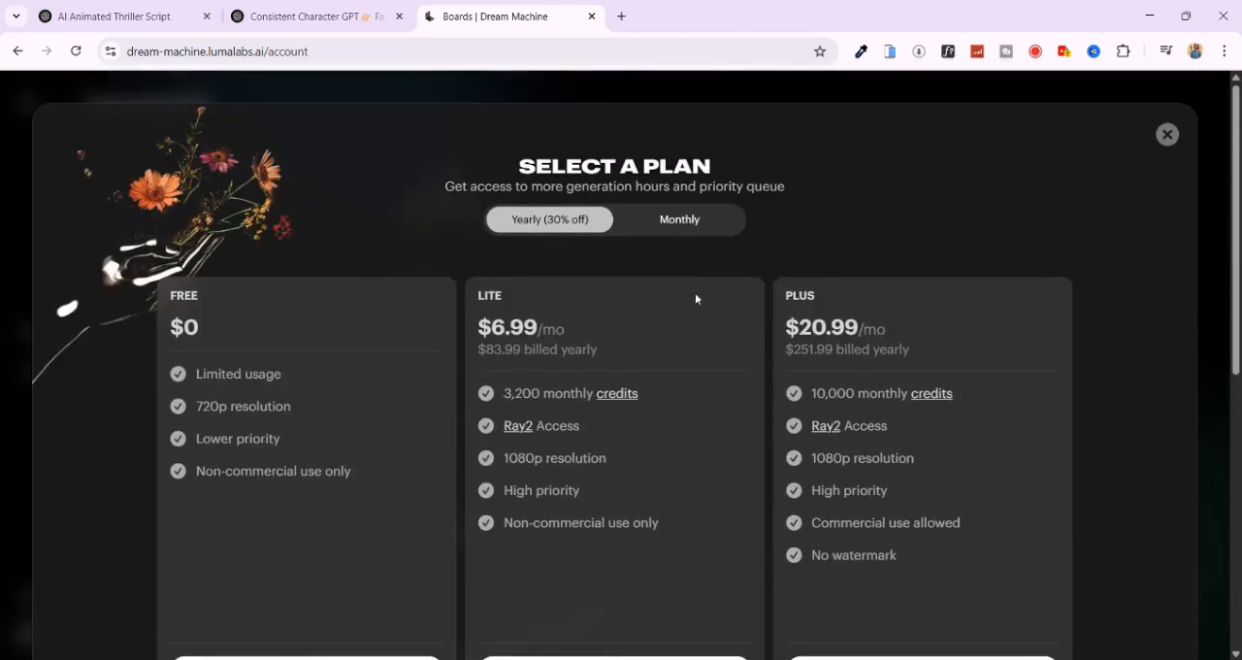
left_click(1167, 134)
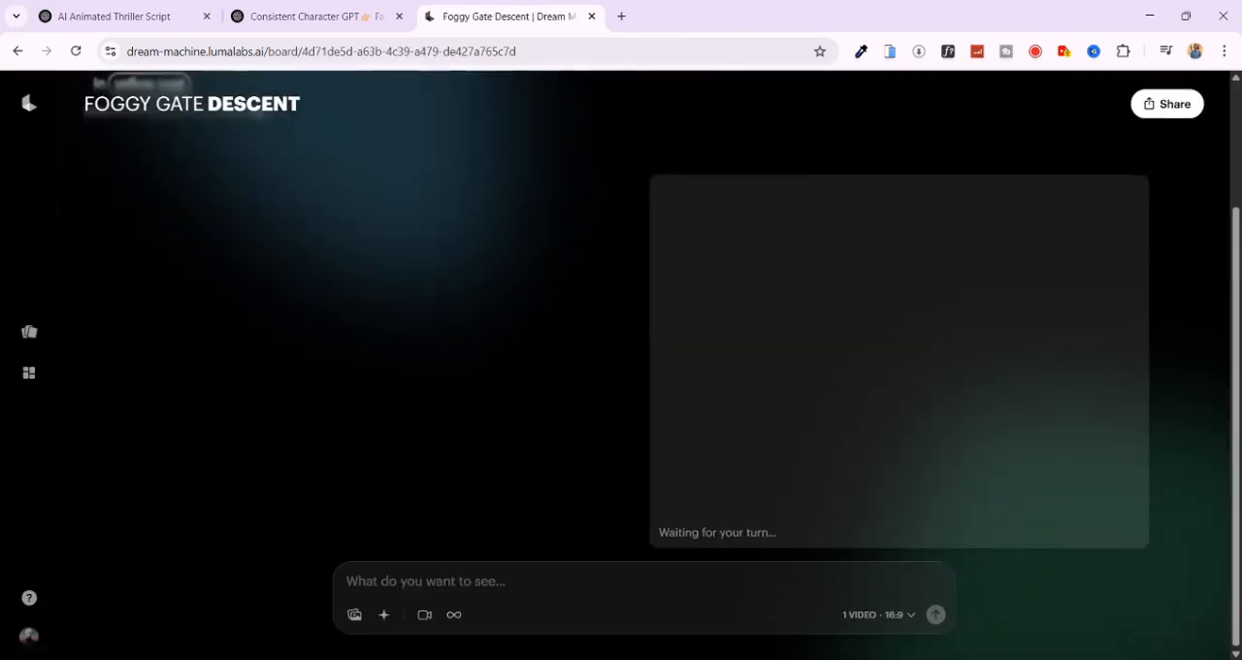
- Review the generated foggy gate video of the girl in the yellow coat and download it
mouse_move(751, 397)
scroll(746, 405, "down", 1)
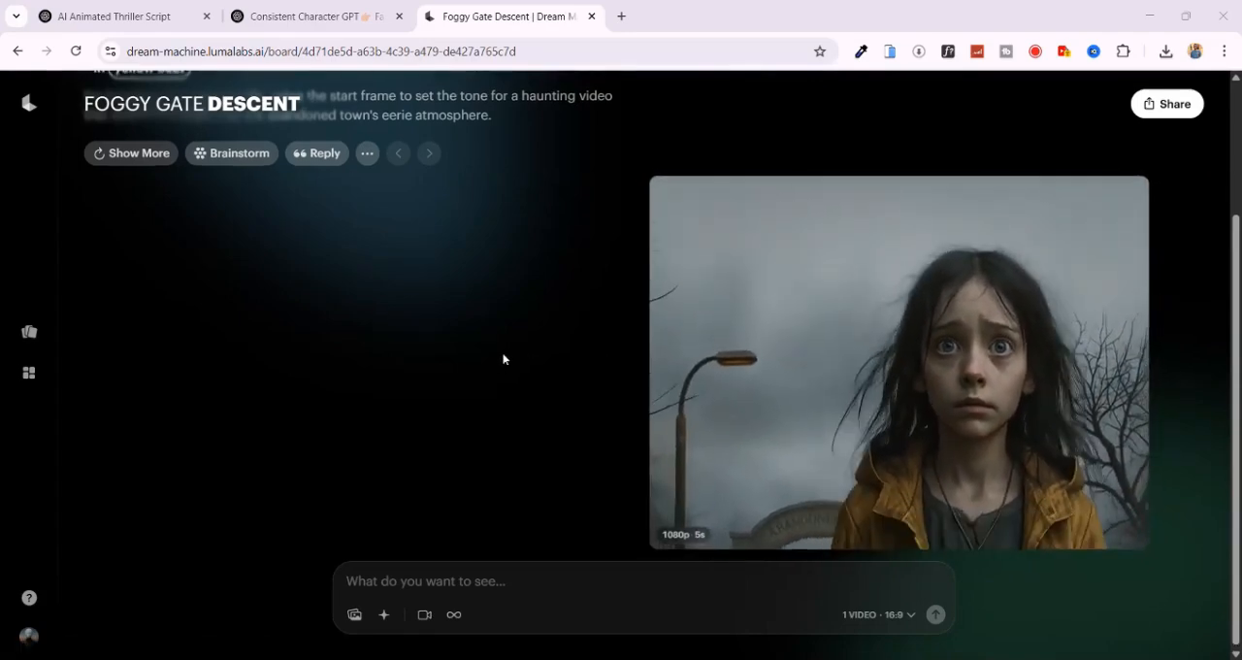
scroll(502, 355, "up", 1)
scroll(502, 355, "up", 1)
scroll(502, 355, "down", 2)
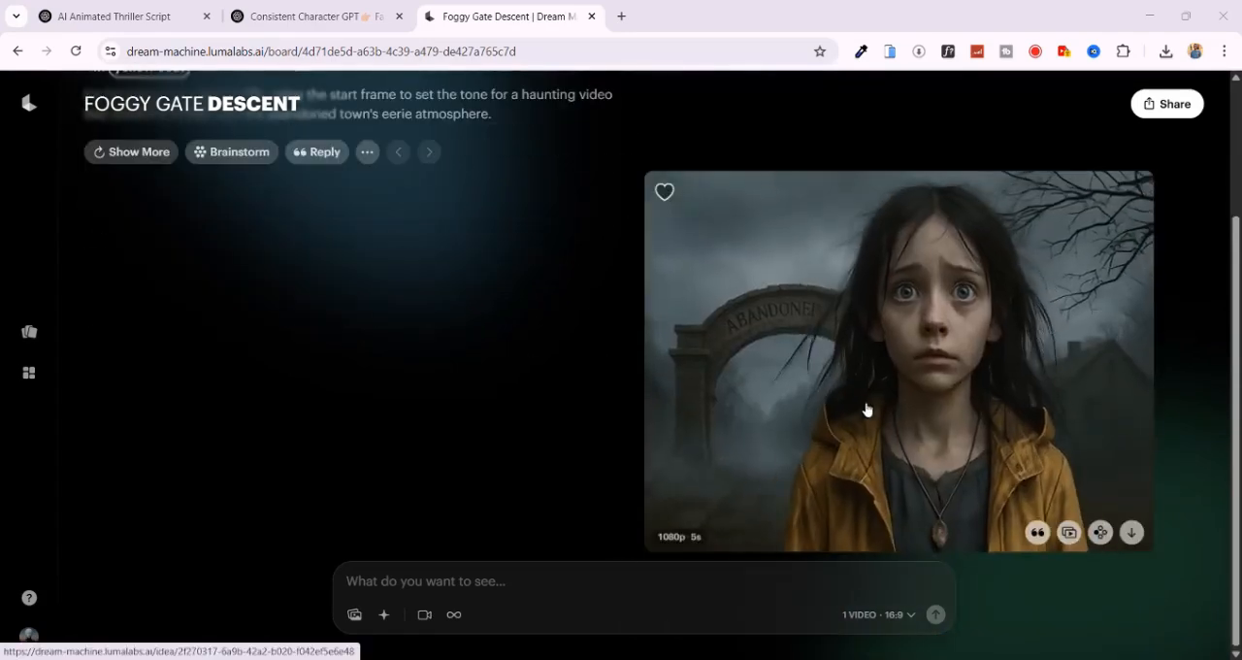
mouse_move(1131, 532)
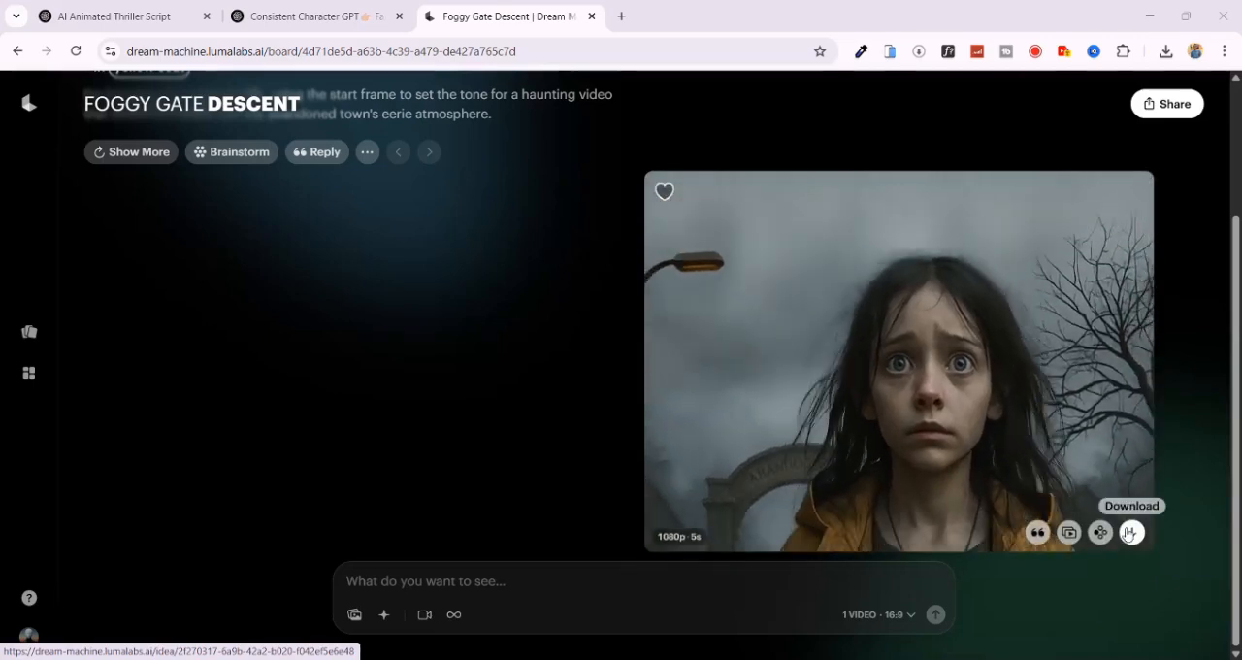
left_click(1130, 533)
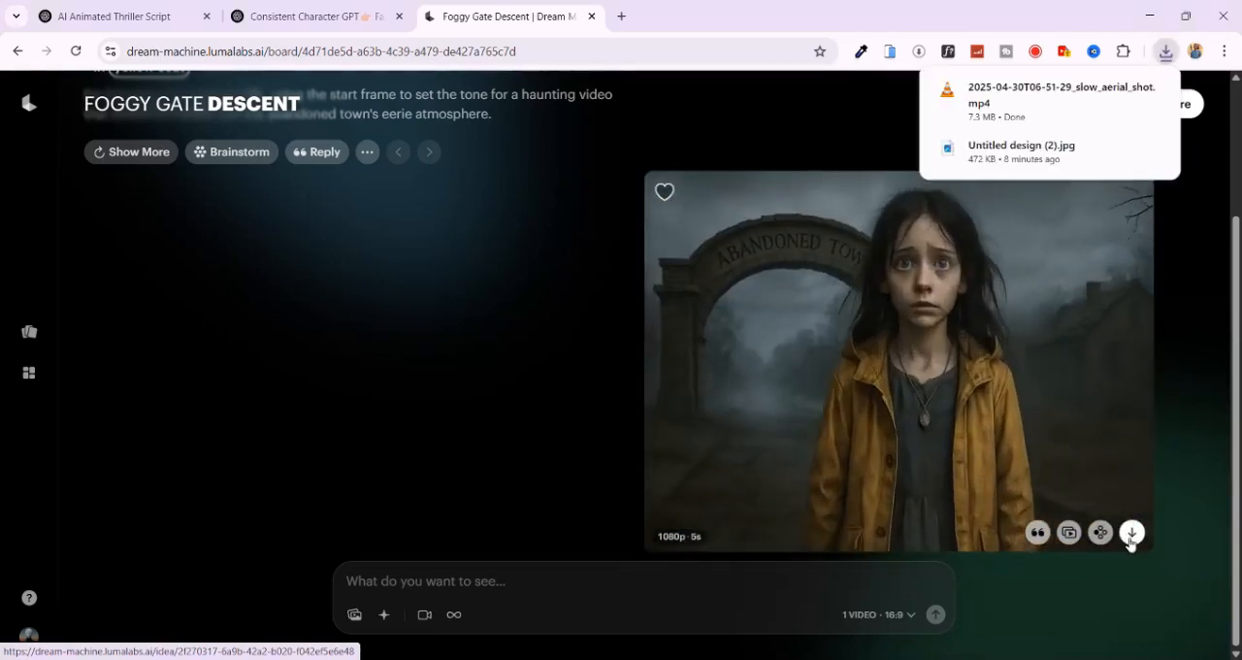
- Upload image 2 from the chatGPT Images folder as the start frame of a new video
left_click(353, 614)
scroll(621, 496, "down", 2)
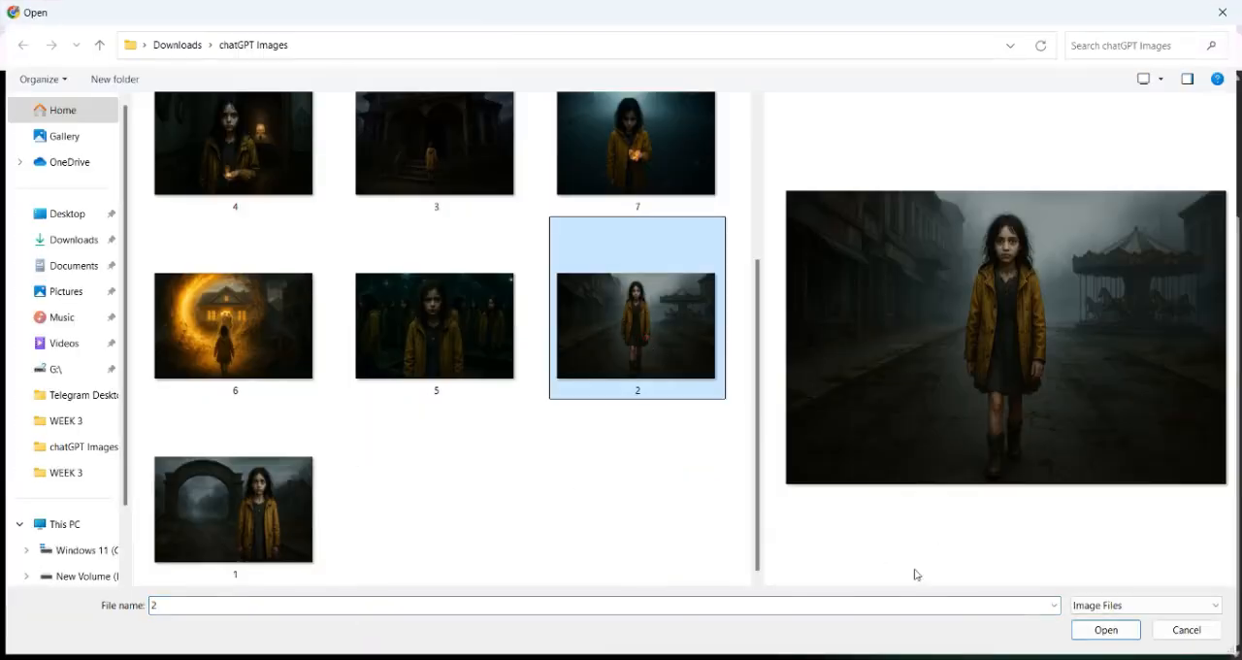
left_click(1084, 636)
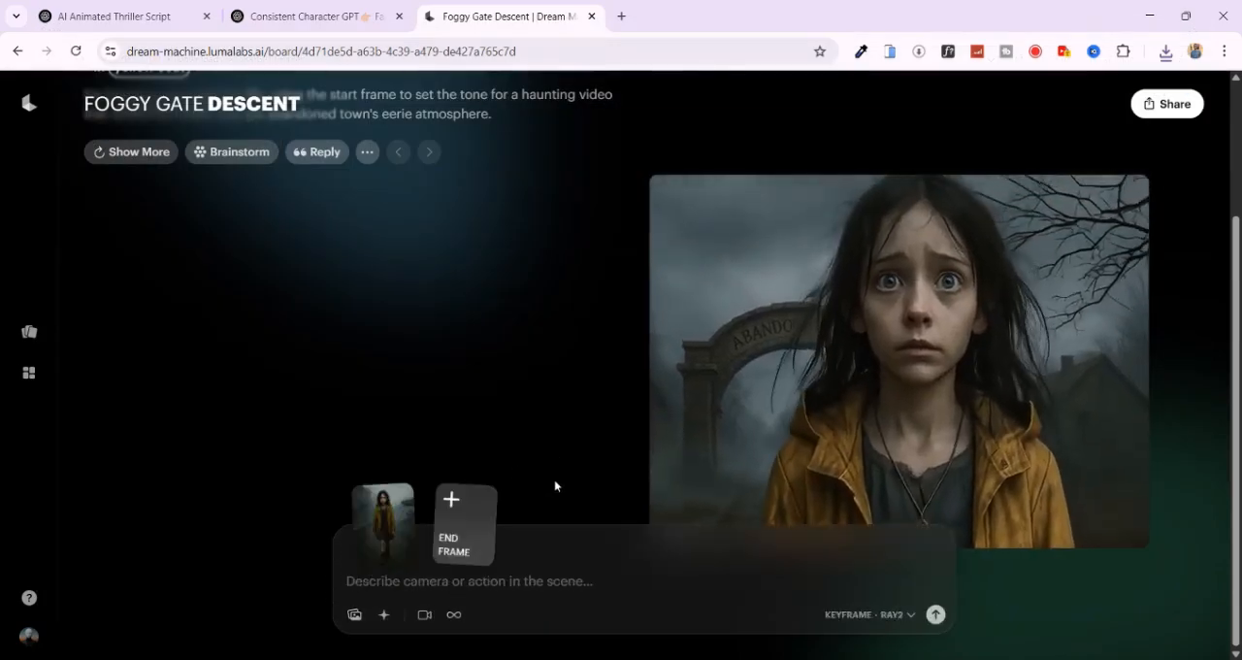
left_click(502, 551)
- Find Scene 2 "Echoes on Main Street" in the ChatGPT script and highlight its text for reference
left_click(120, 16)
scroll(380, 239, "up", 3)
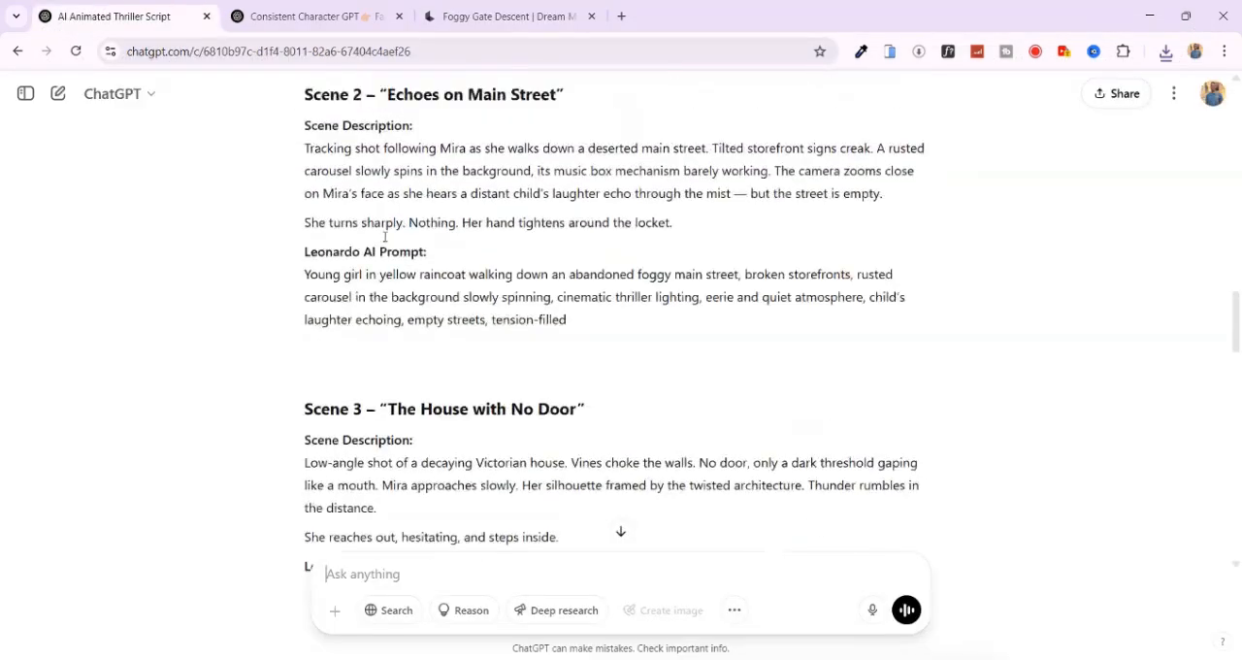
left_click_drag(307, 294, 743, 366)
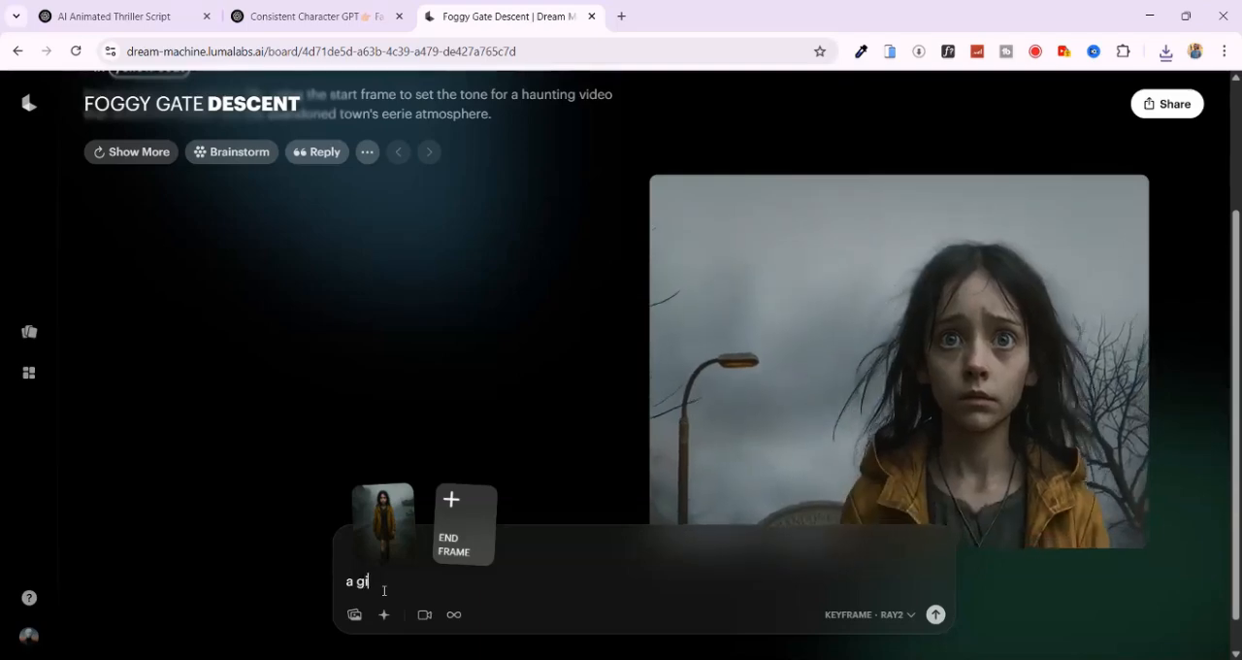
- Generate the video with "a girl walks down a foggy, abandoned street, old shops on both sides. a rusty carousel spins behind her. she stops and turns"
type("rl walks down")
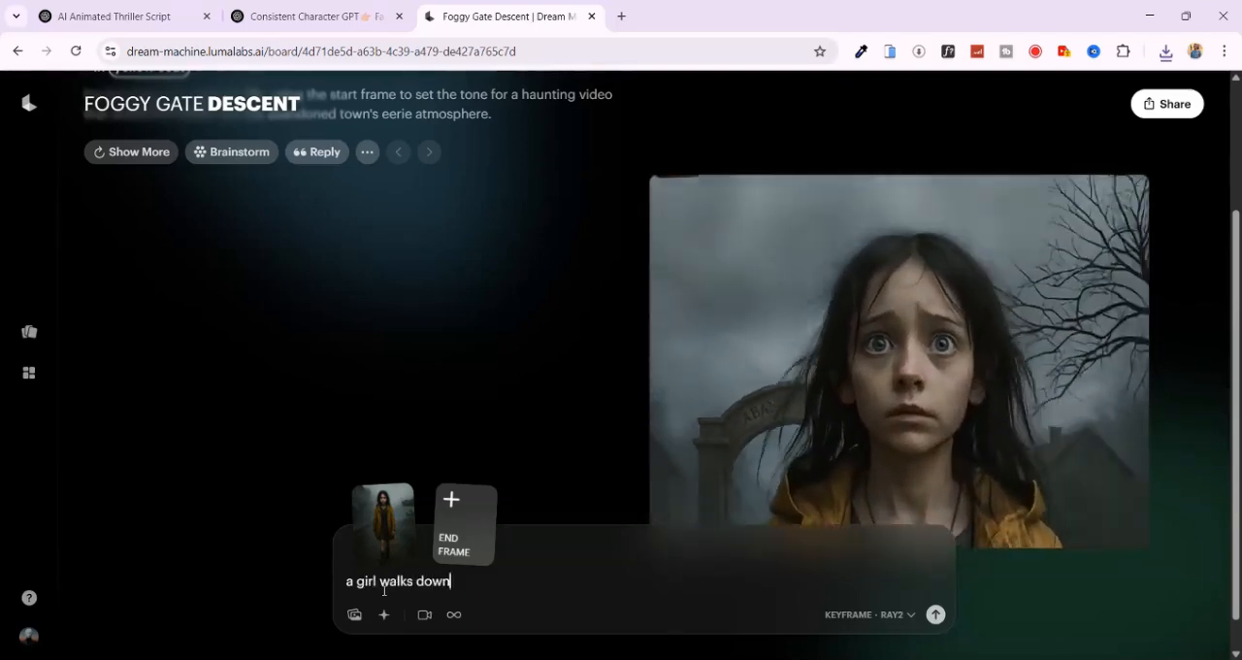
type(" a foddy, abandoned street, old shops on both sides")
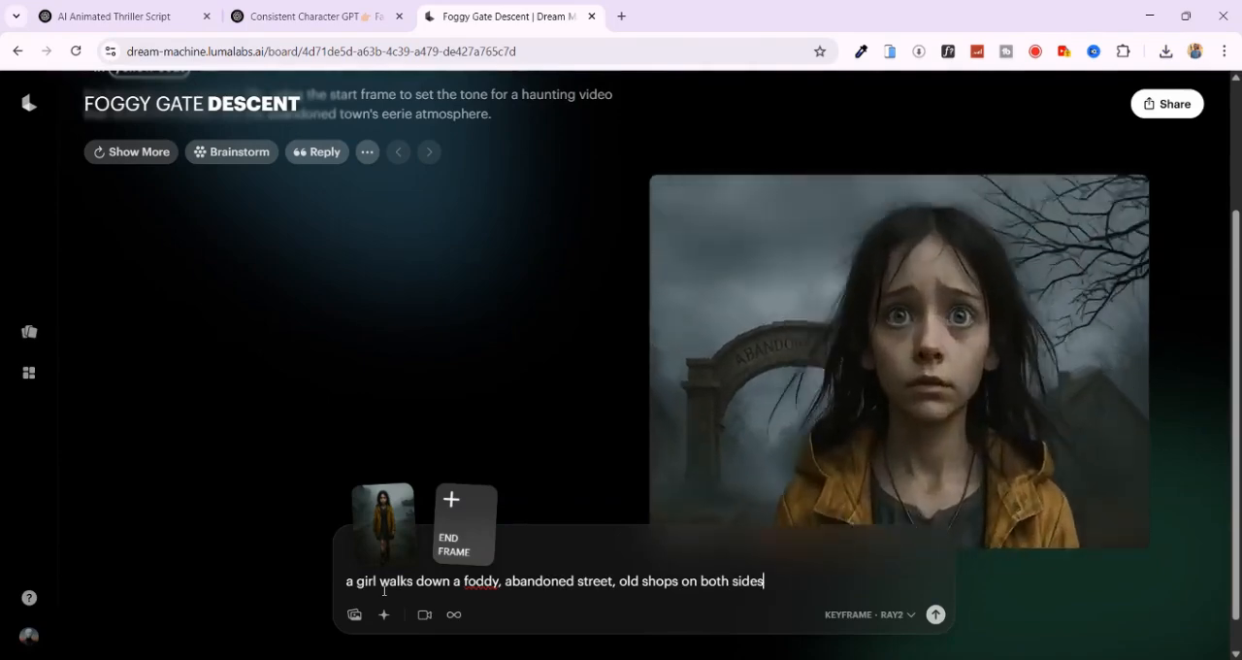
type(". a rusty ")
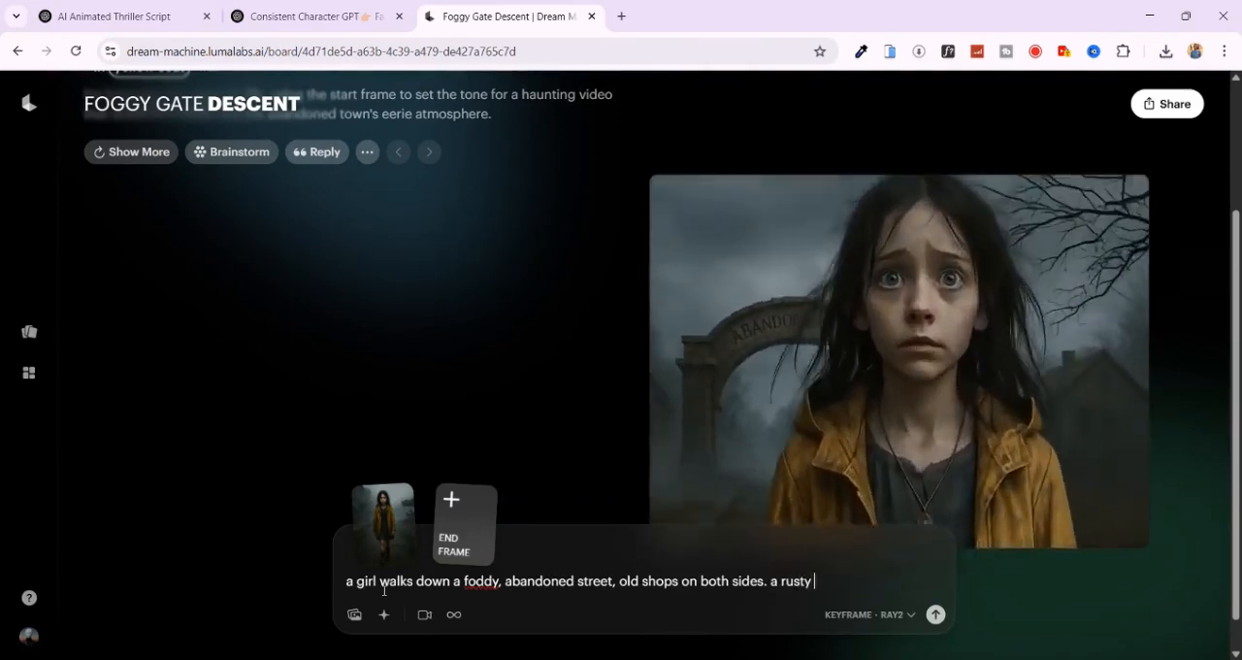
type("carousel spins hebind her. she stops and turns")
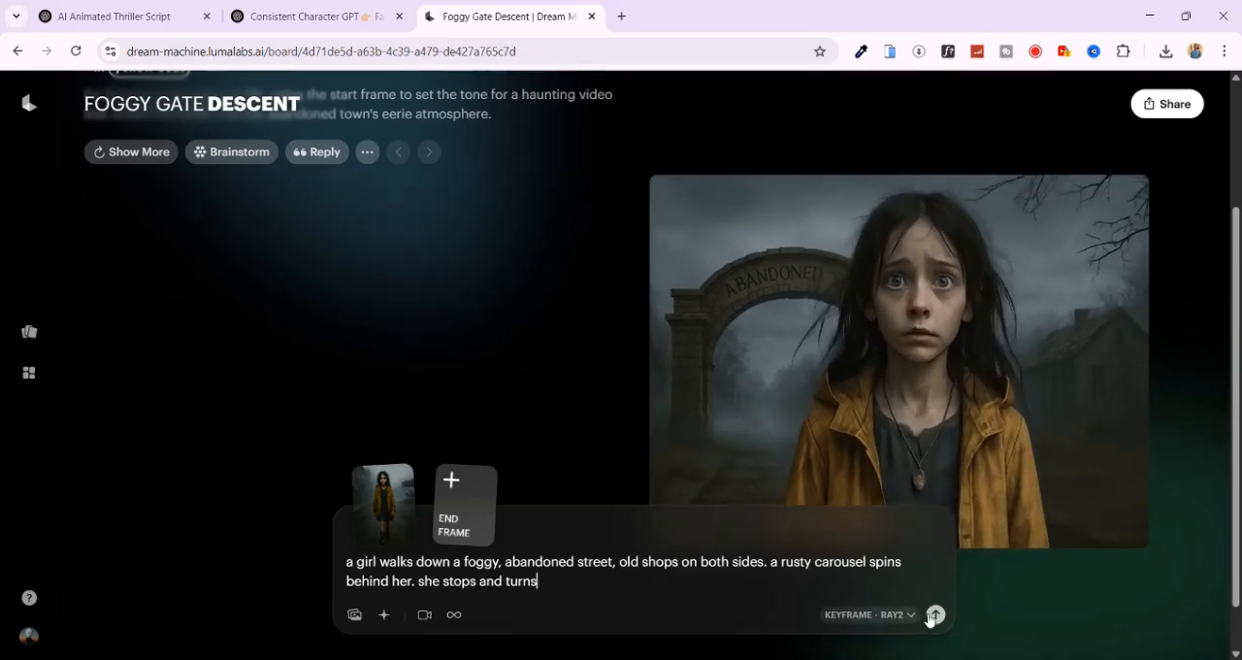
left_click(934, 615)
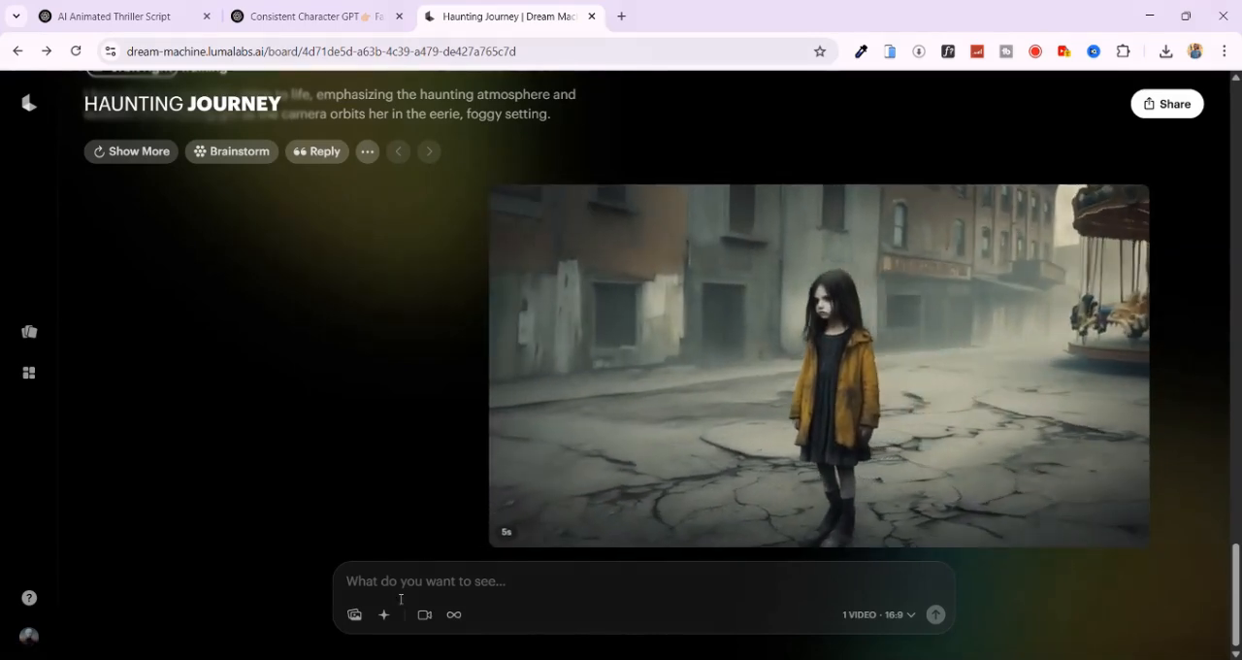
- Upload image 3 as the start frame and begin the prompt with "A girl in yellow coat stands at the entrance of a decaying house"
left_click(354, 615)
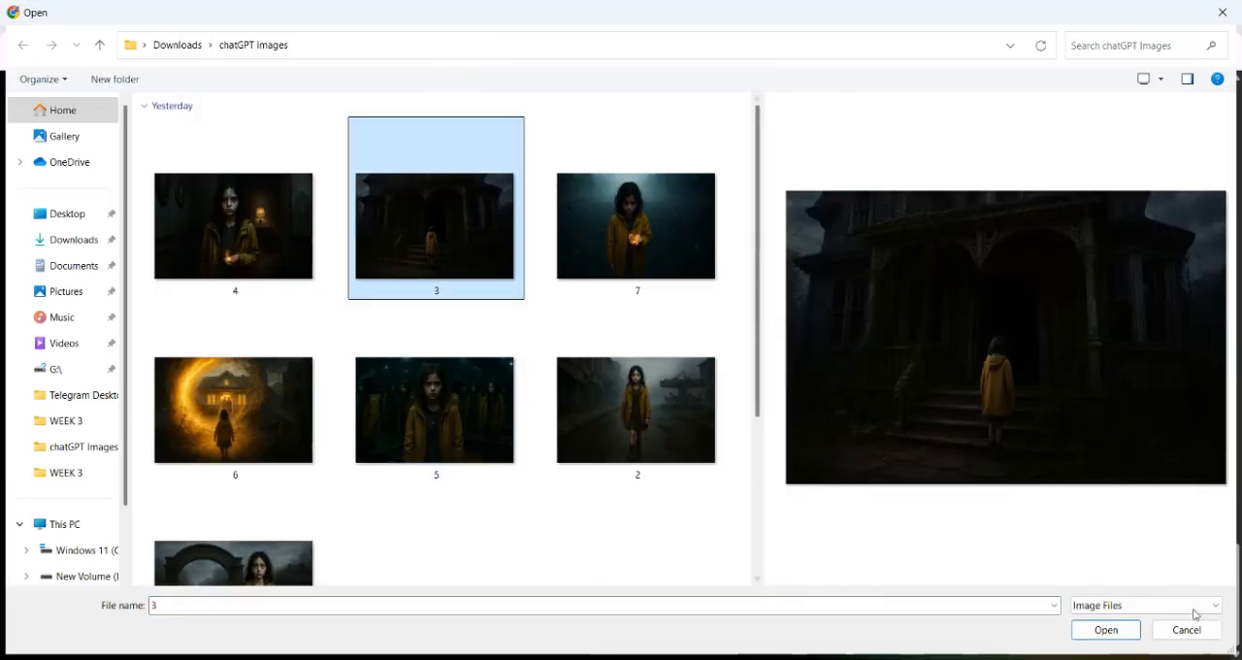
left_click(1118, 630)
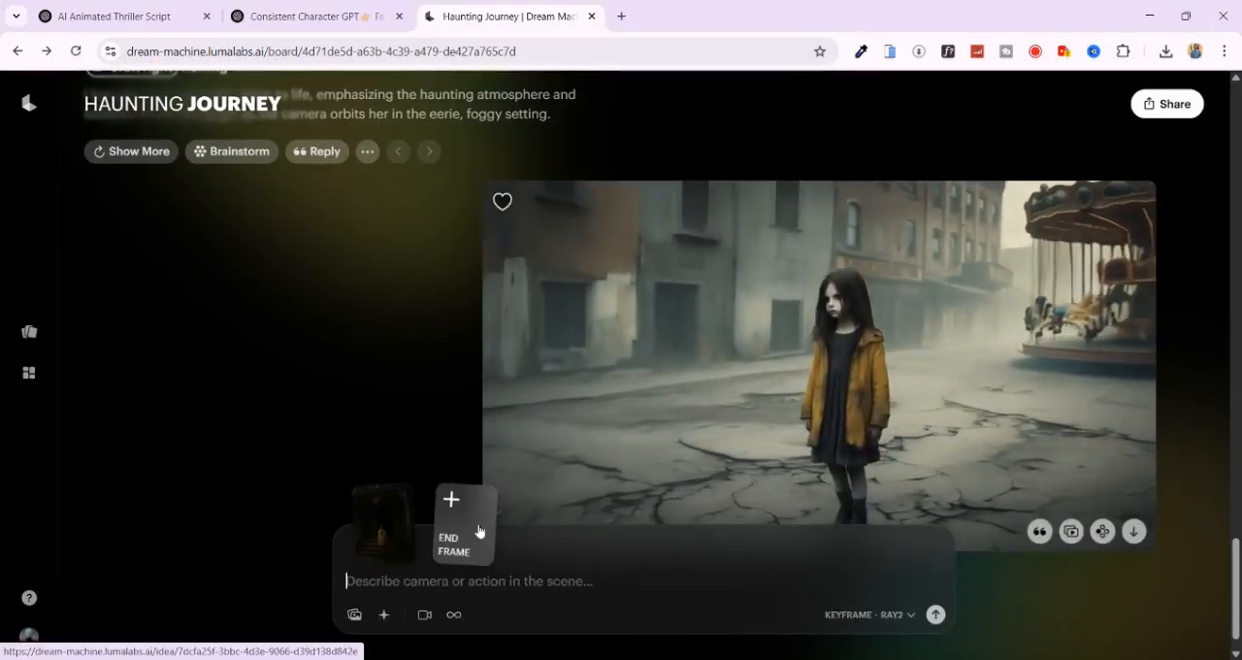
type("A gir")
right_click(894, 524)
type("l in yellow coat tands")
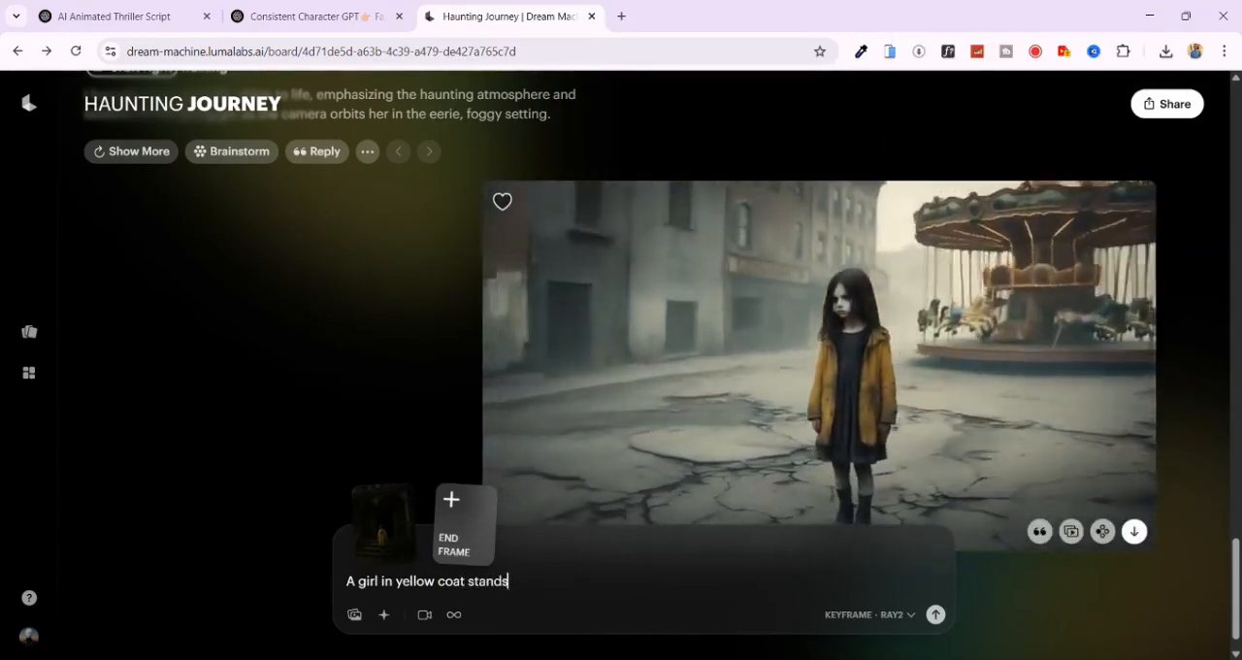
type(" house")
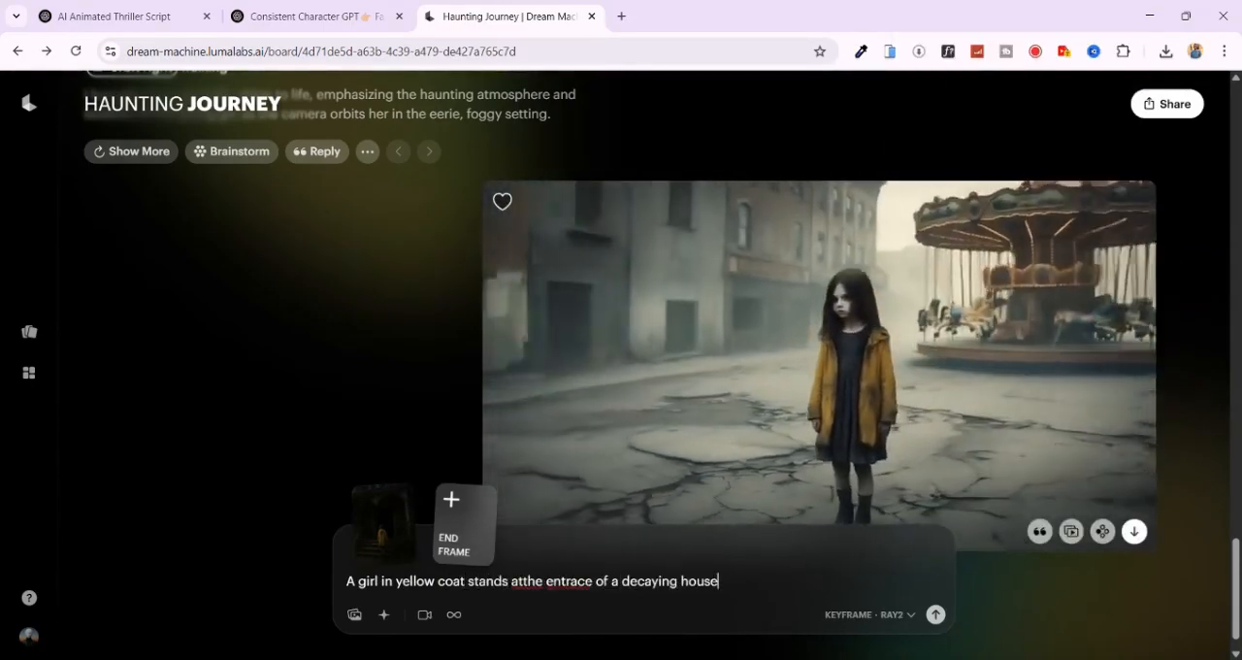
- Correct the prompt's typos, add "camera slowly dollies in from behind her as thunder rolls. she then steps inside" and generate the video
left_click(522, 581)
type("fr")
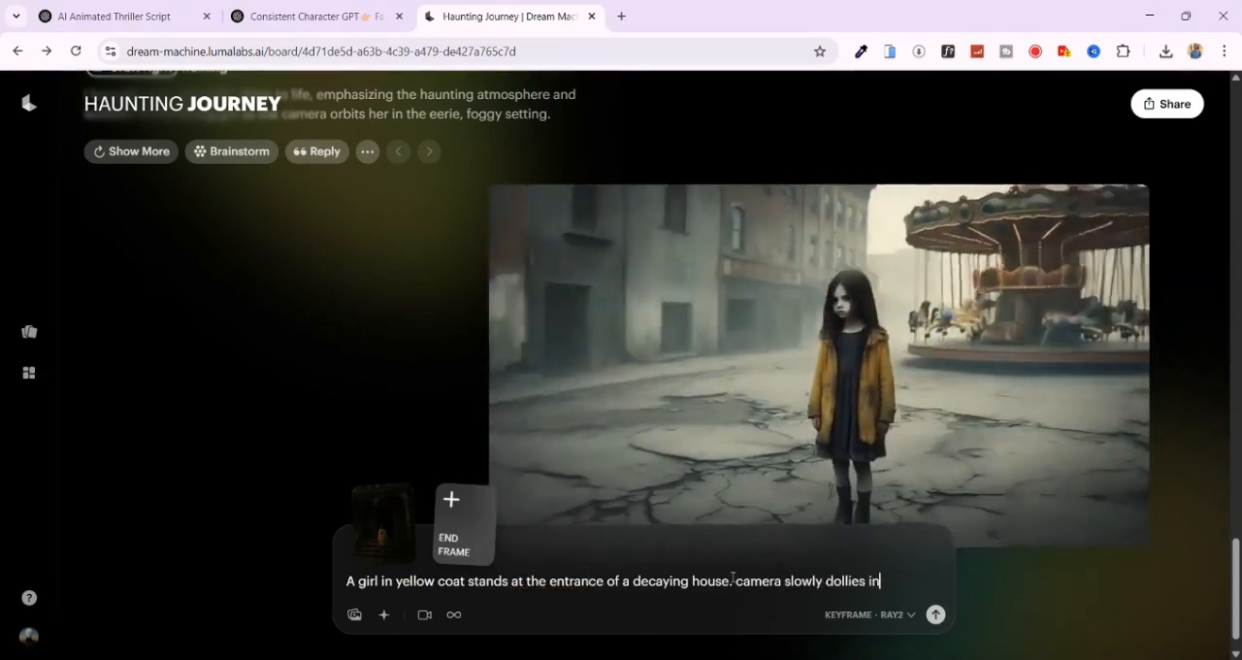
type("om behind her as thunder rolls. she then steps inside")
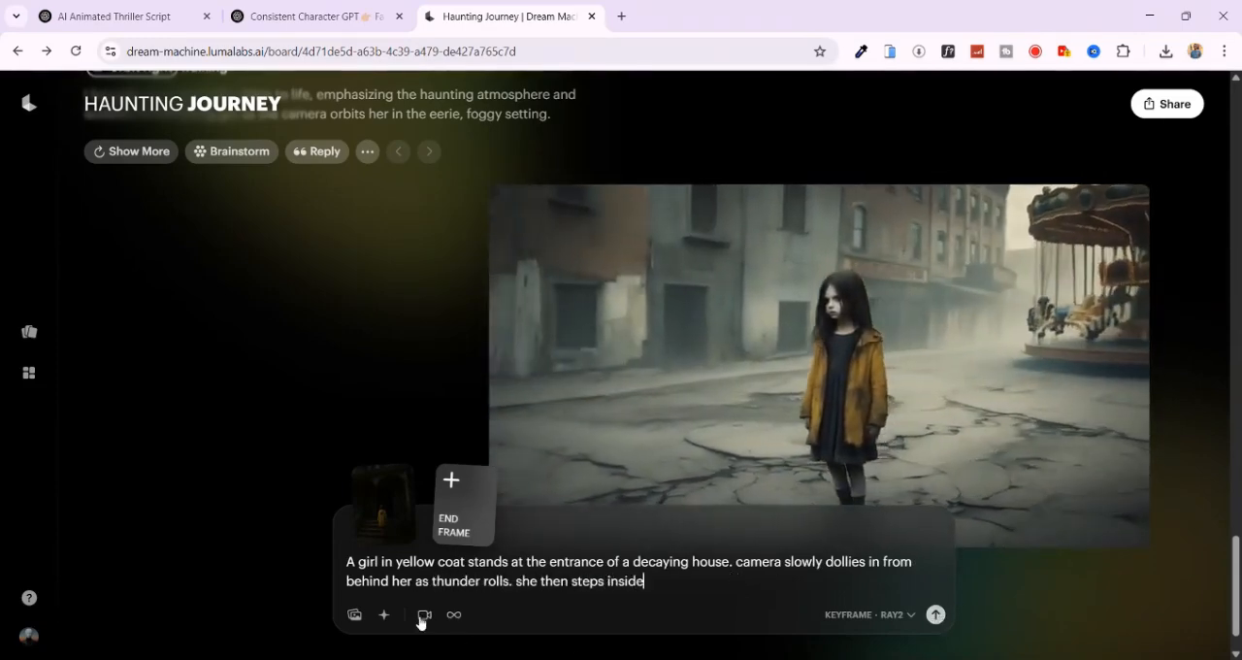
left_click(423, 615)
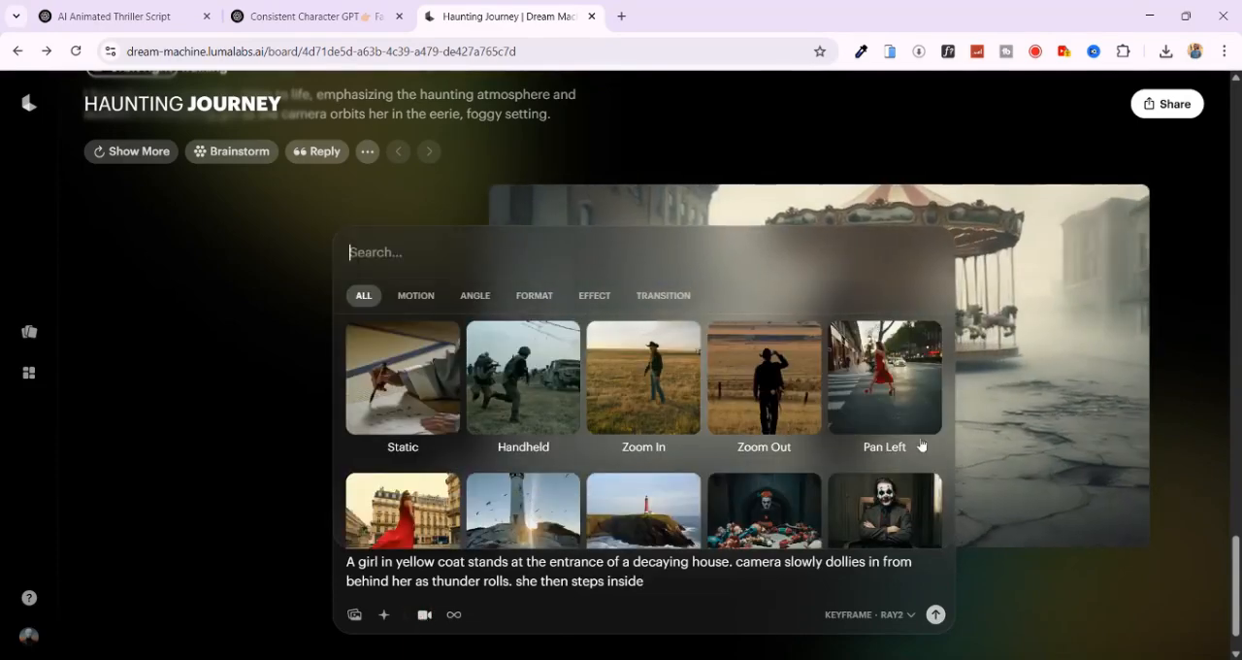
left_click(811, 444)
left_click(936, 614)
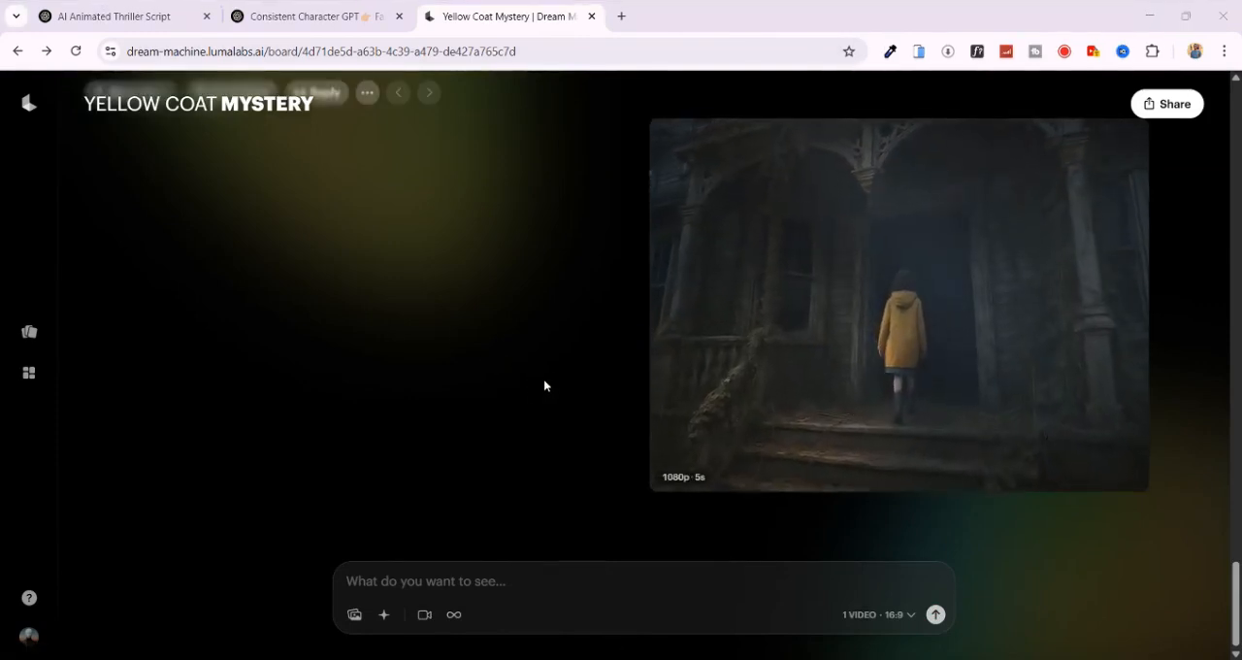
- Review the decaying house video and its prompt, check the ChatGPT script, and return to the video board
mouse_move(790, 397)
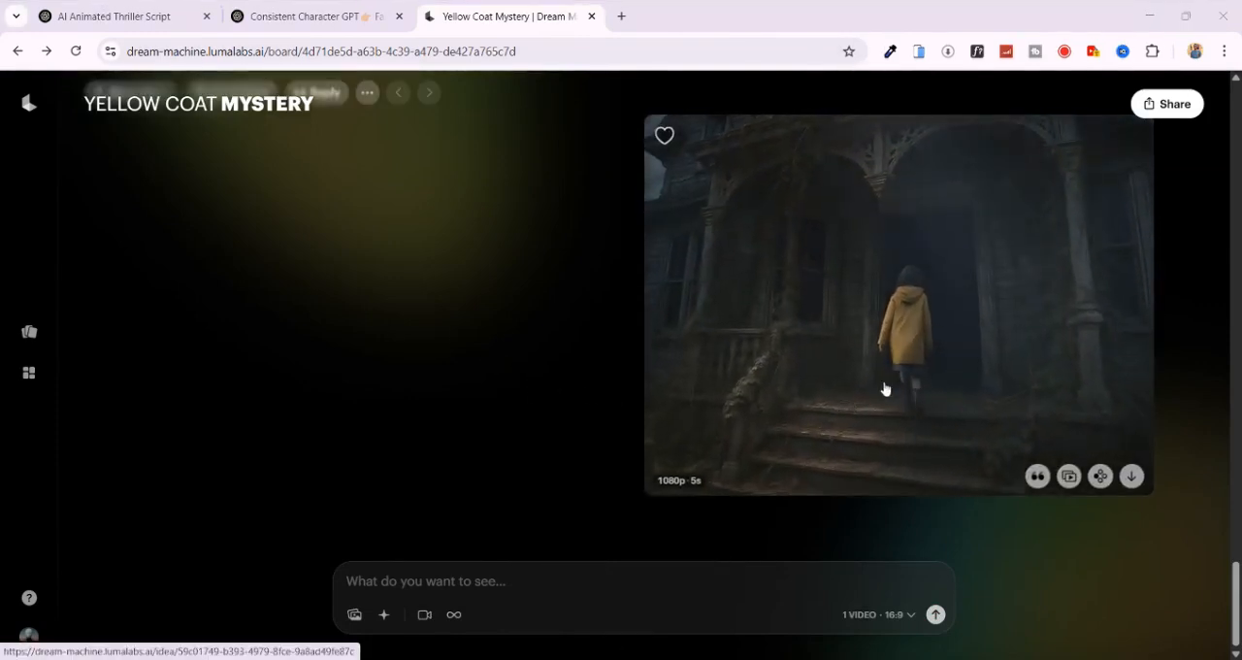
scroll(516, 327, "up", 2)
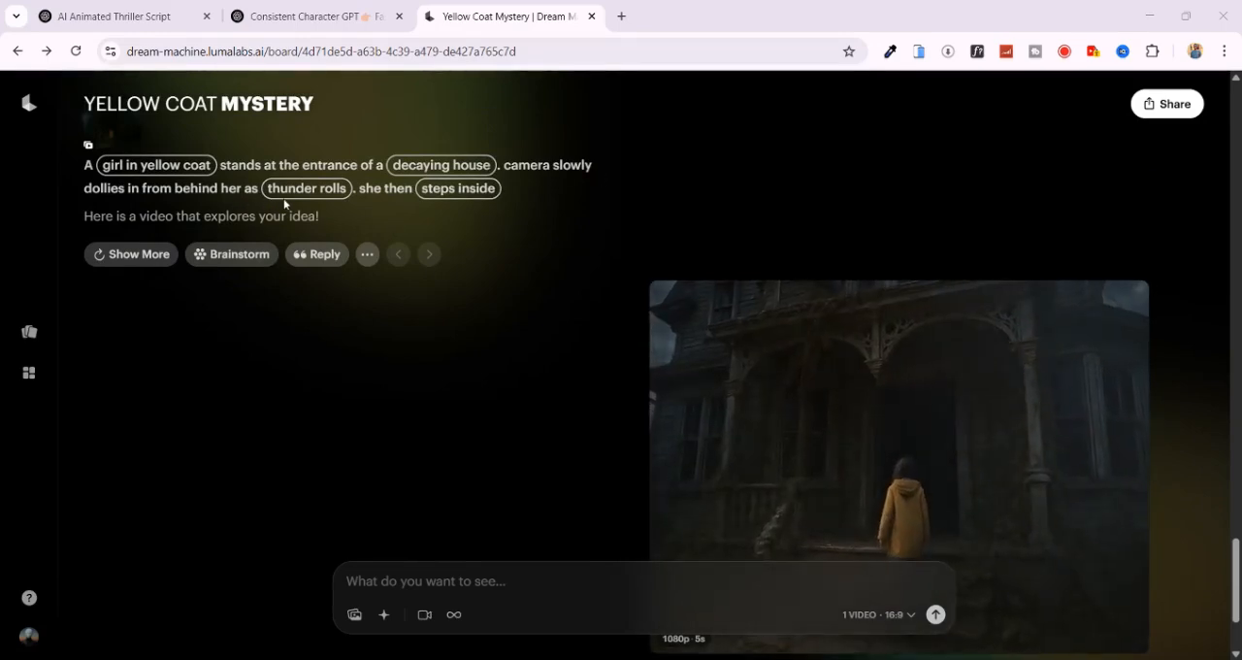
scroll(544, 317, "down", 2)
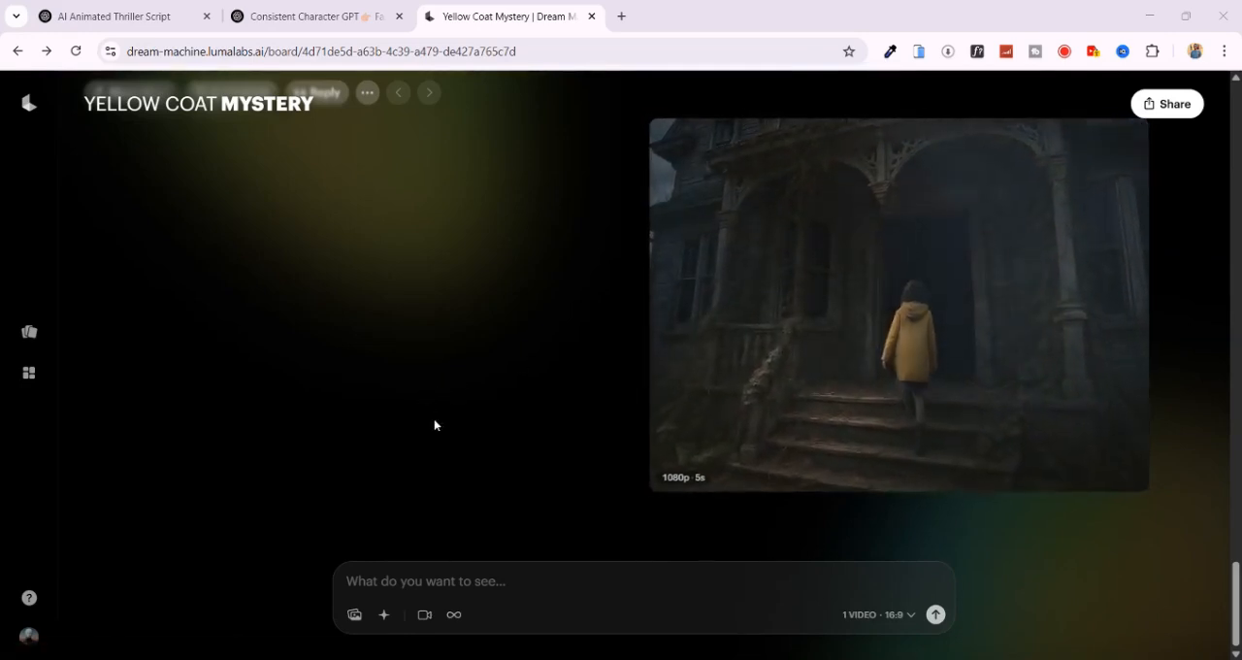
left_click(123, 17)
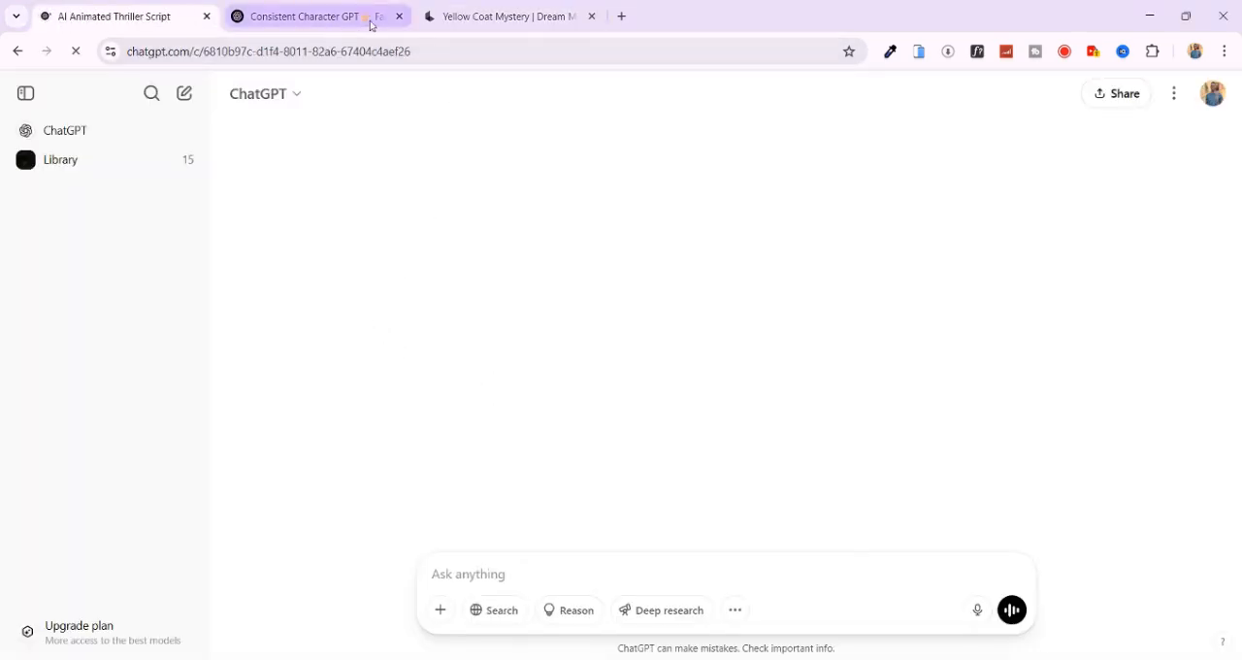
left_click(481, 17)
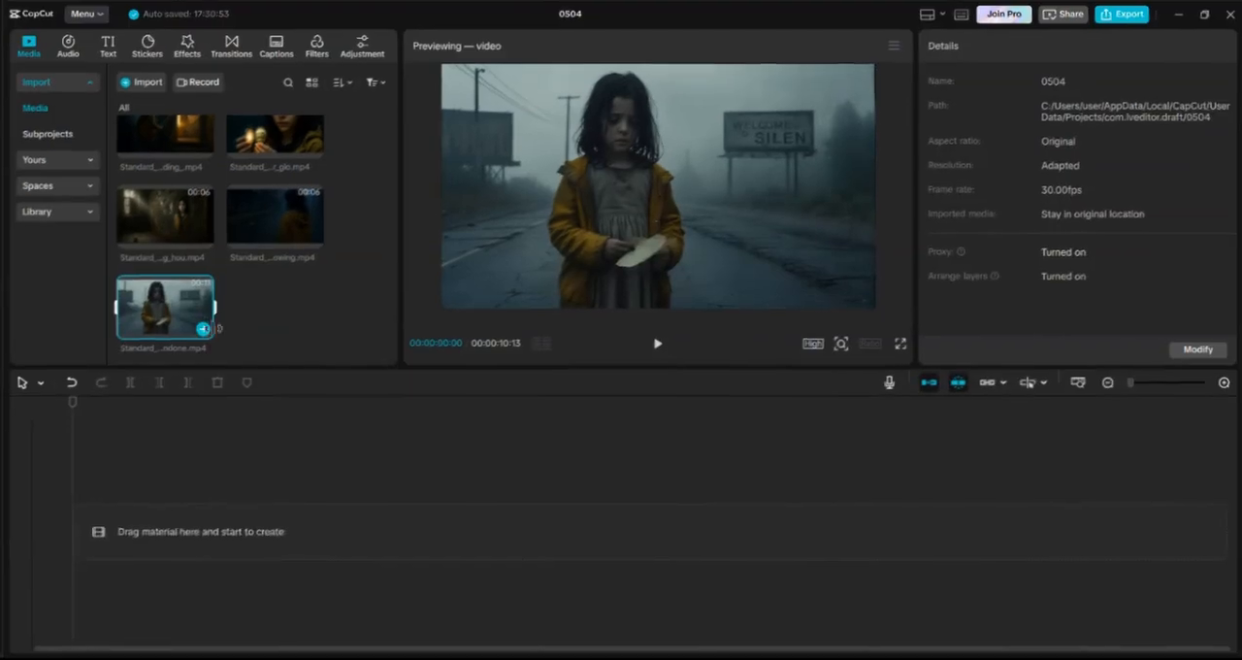
- In CapCut, place the five Mira clips on the timeline in order: wide-angle, over-the-shoulder, tracking, medium and close-up shots
left_click(201, 349)
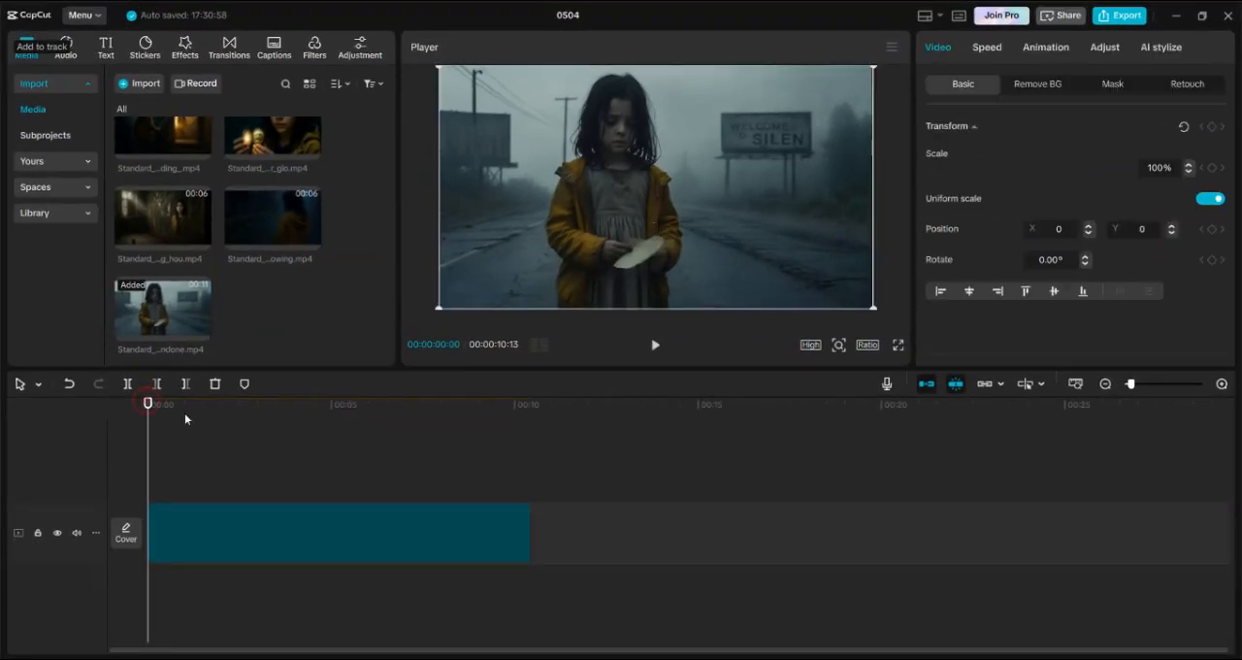
left_click(310, 252)
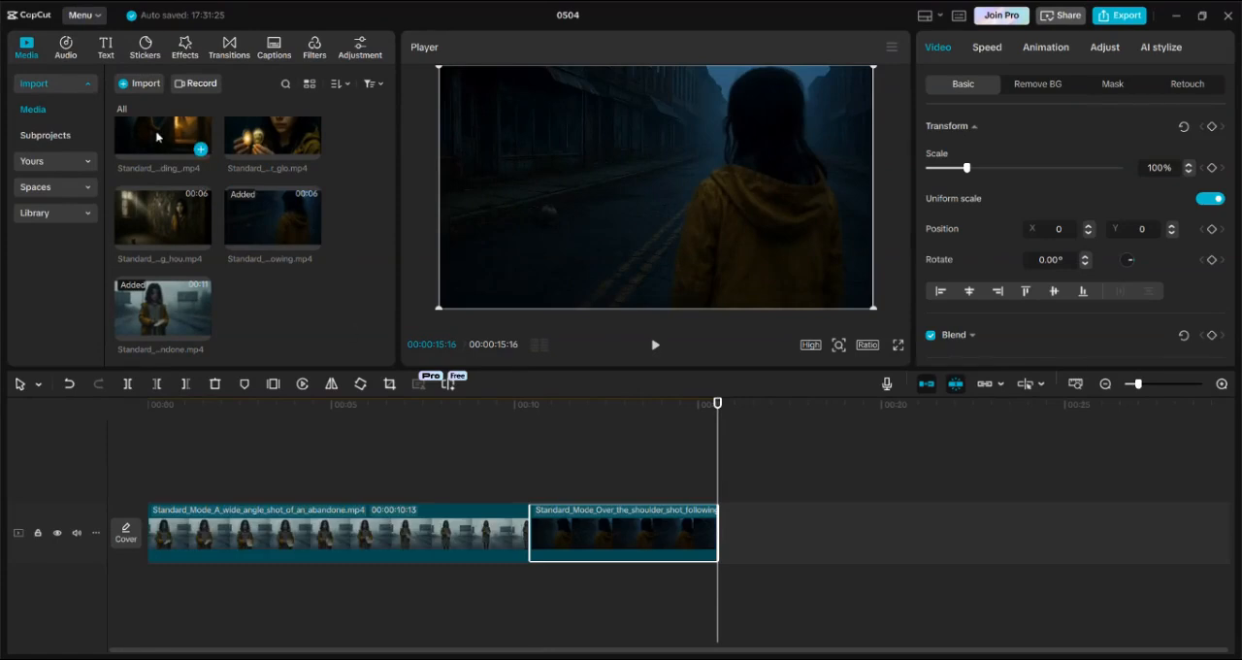
left_click(201, 151)
left_click(203, 241)
left_click_drag(904, 447, 1094, 457)
scroll(301, 184, "up", 1)
left_click(310, 178)
left_click(1075, 384)
left_click(355, 403)
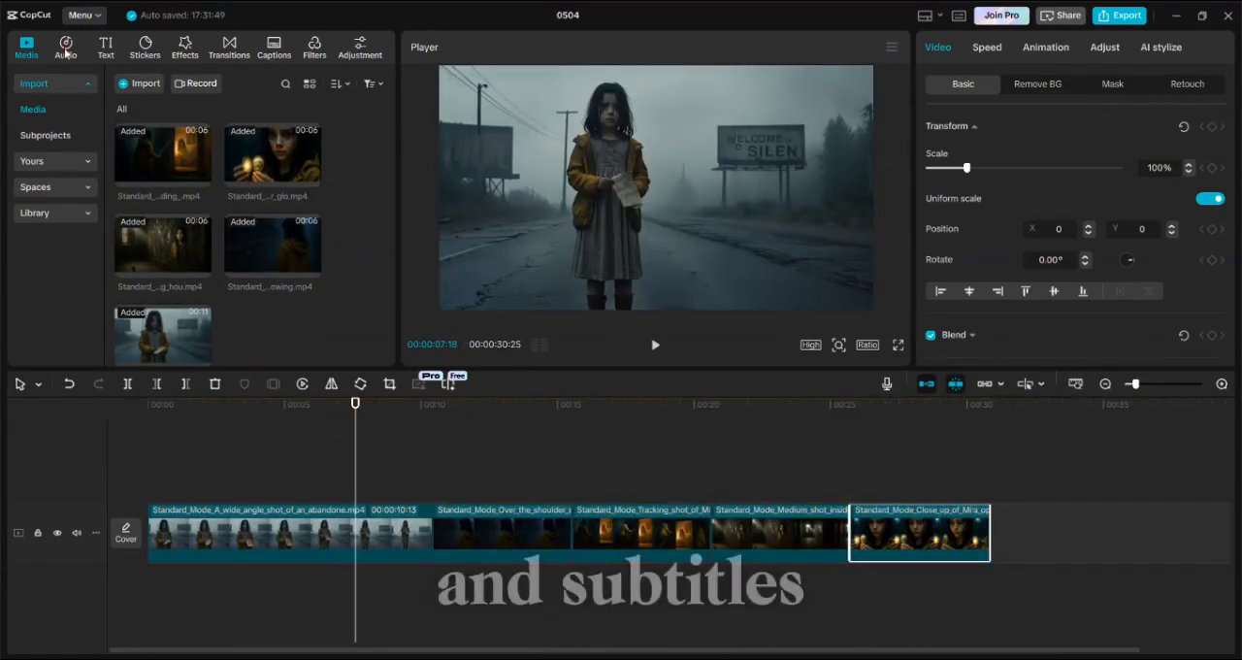
- Search the audio library for "cinematic" music and place "Cinematic Trailer Heroic Track" beneath the video clips
left_click(65, 48)
left_click(149, 84)
type("cinemati")
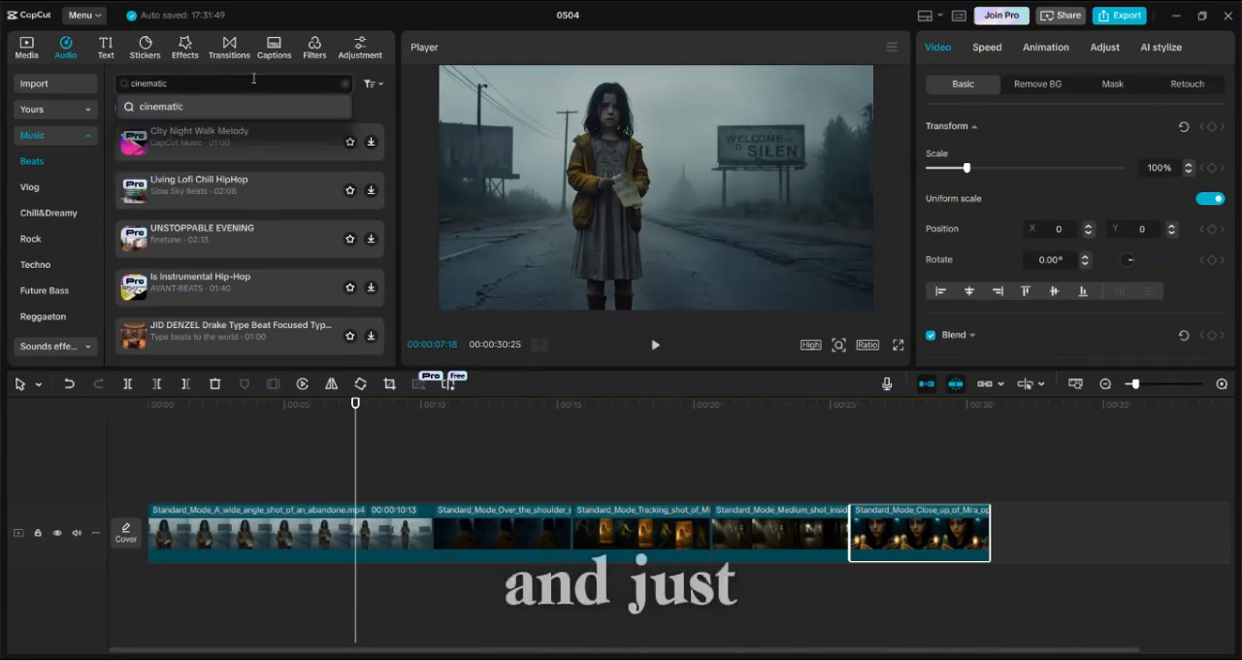
type("c")
key("Return")
left_click(210, 117)
left_click(255, 175)
left_click(371, 171)
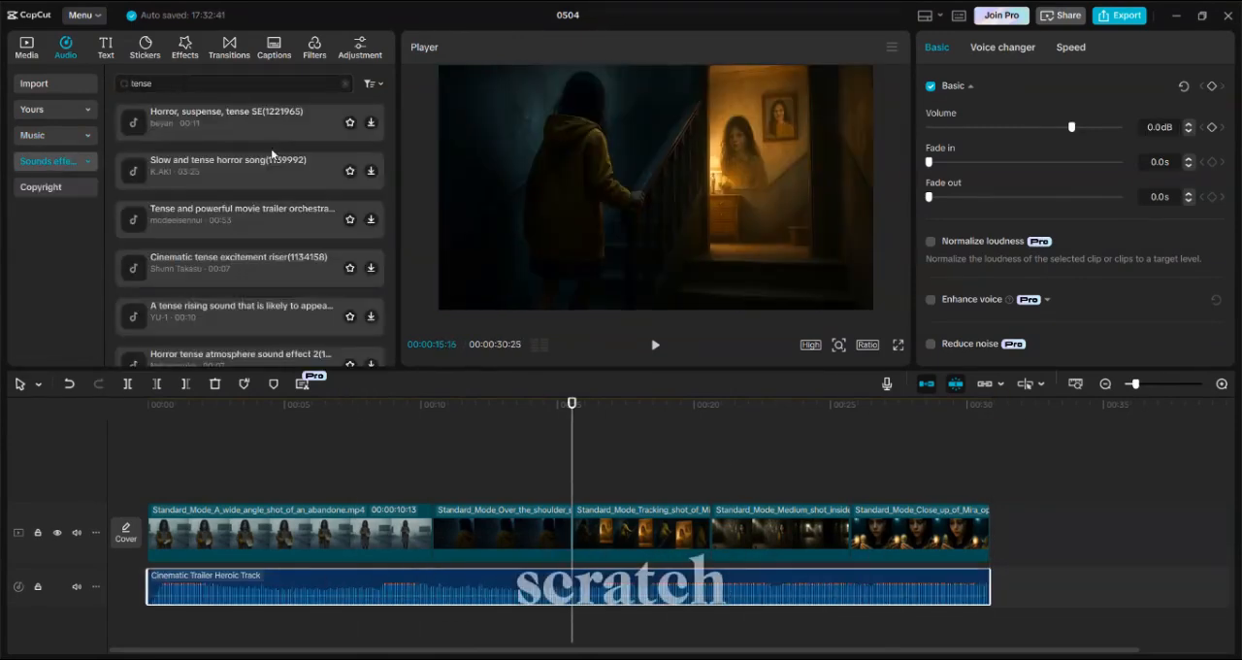
- Pick a tense effect from the sound effects search and add it to the film
left_click(225, 127)
left_click(371, 124)
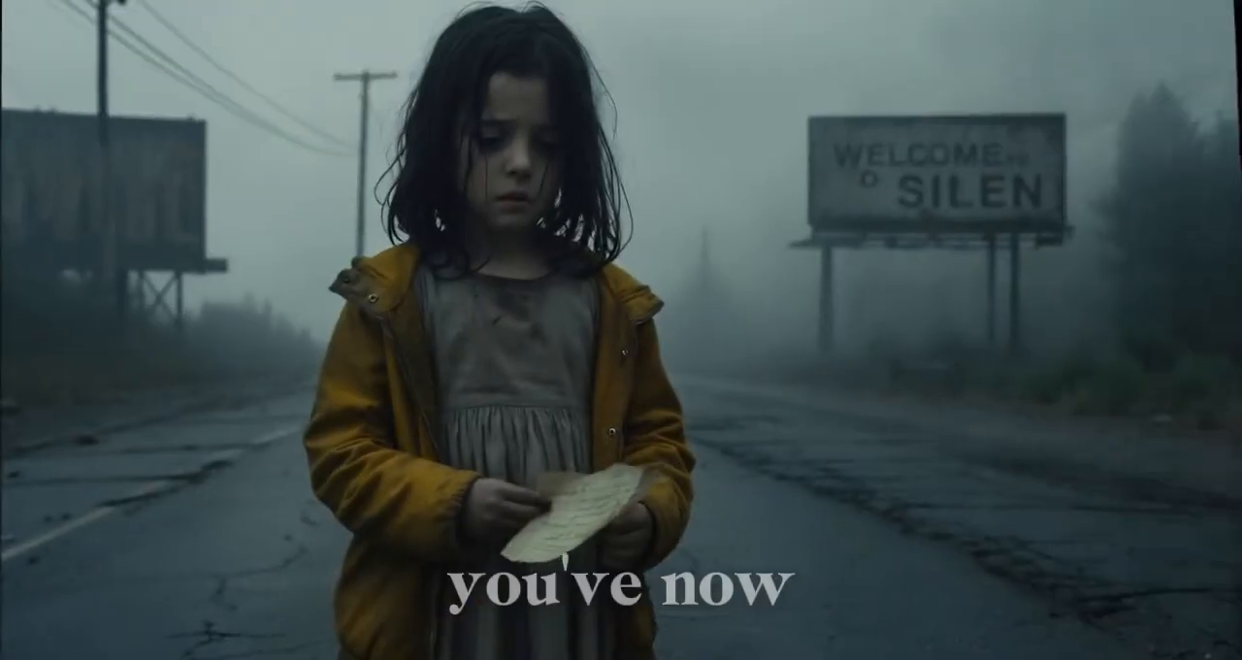